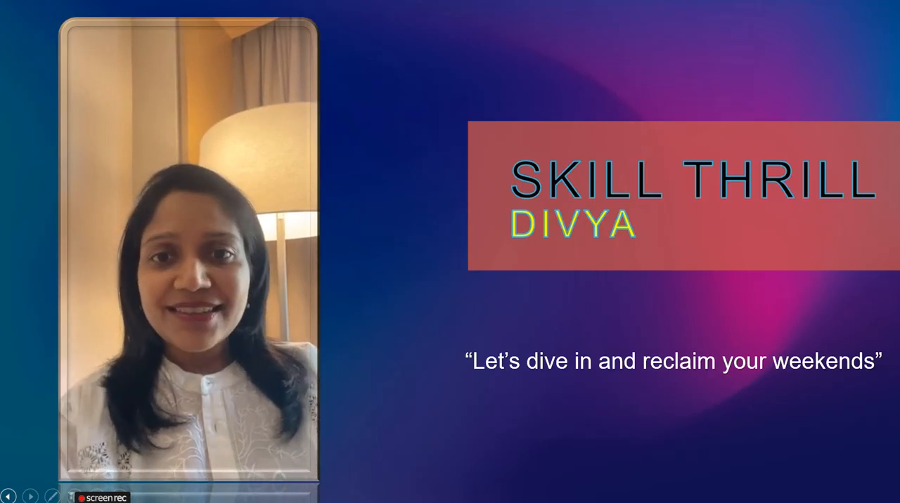
{"action": "key", "text": "Right"}
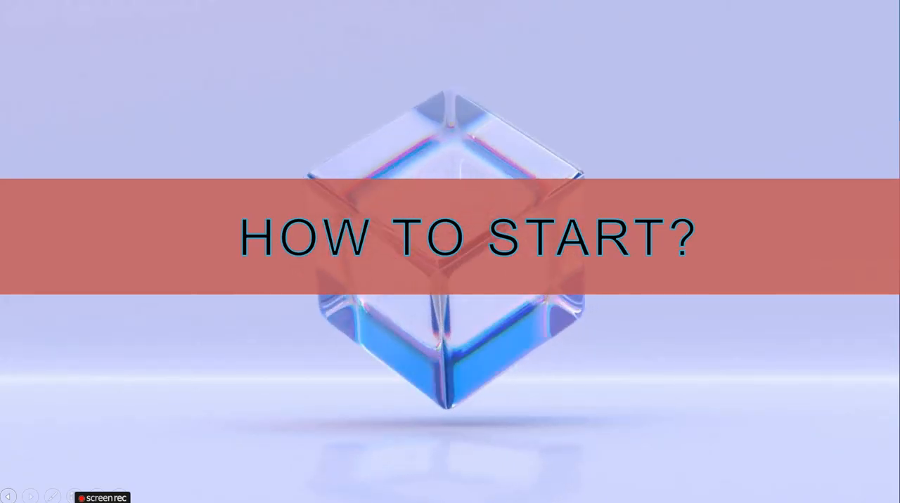
{"action": "key", "text": "Right"}
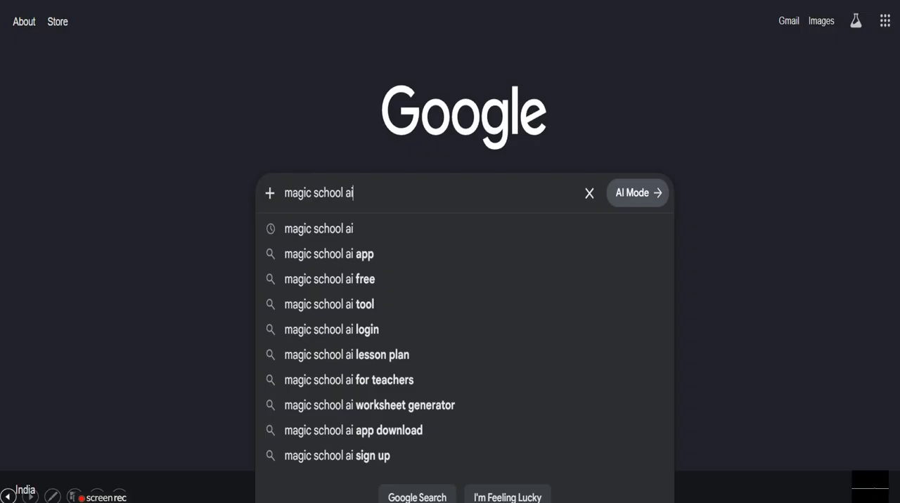
{"action": "key", "text": "Right"}
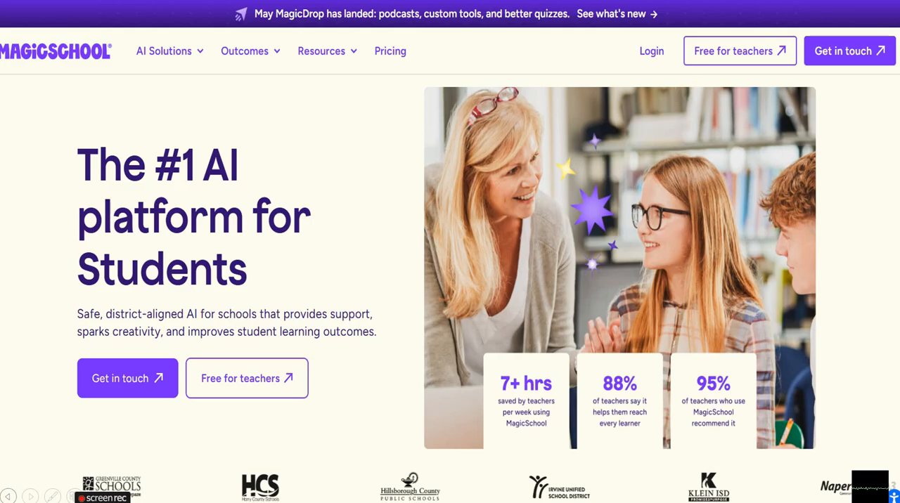
{"action": "key", "text": "Right"}
- Start the free teacher sign-up as an Educator, fill in the account e-mail, and choose to sign up with Google
{"action": "left_click", "coordinate": [741, 75]}
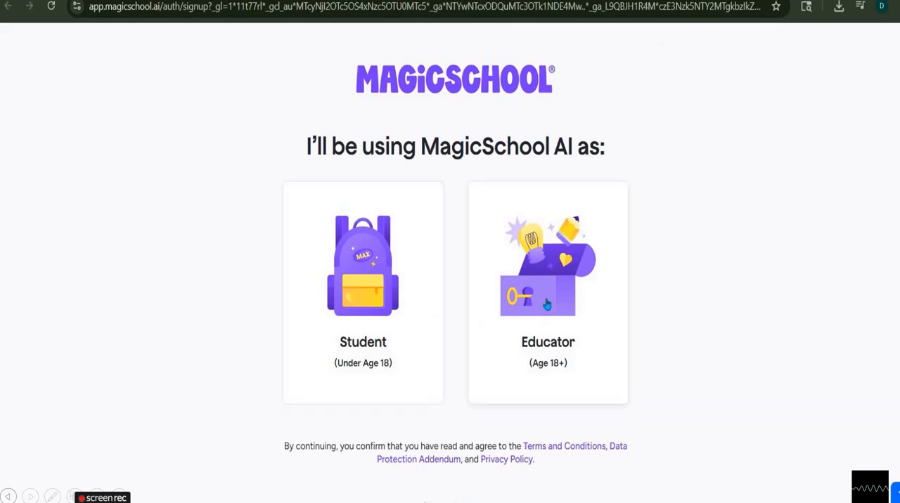
{"action": "left_click", "coordinate": [533, 294]}
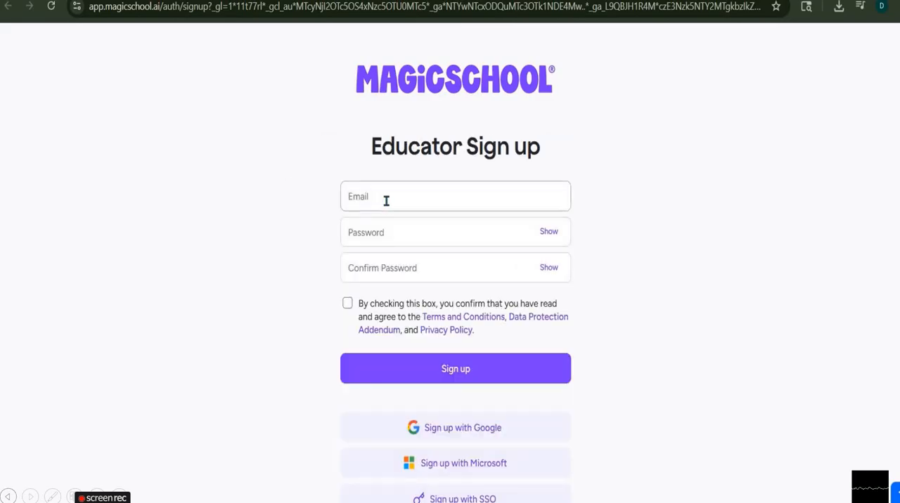
{"action": "left_click", "coordinate": [386, 201]}
{"action": "left_click", "coordinate": [436, 232]}
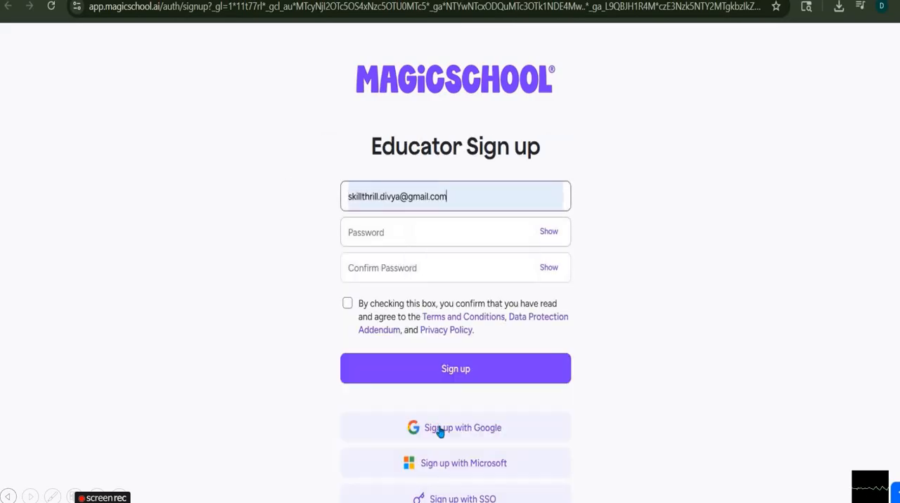
{"action": "left_click", "coordinate": [444, 427]}
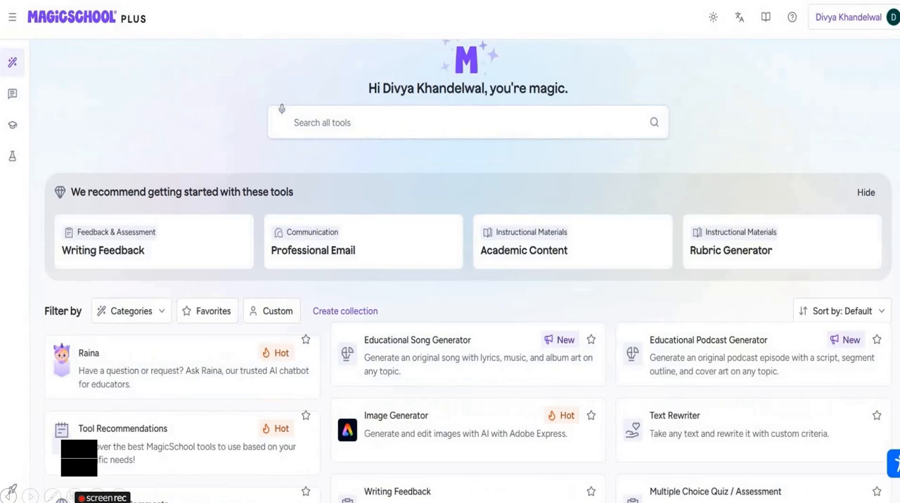
- Add the YouTube Video Questions tool to the favorites and open it
{"action": "scroll", "coordinate": [468, 271], "scroll_direction": "down", "scroll_amount": 5}
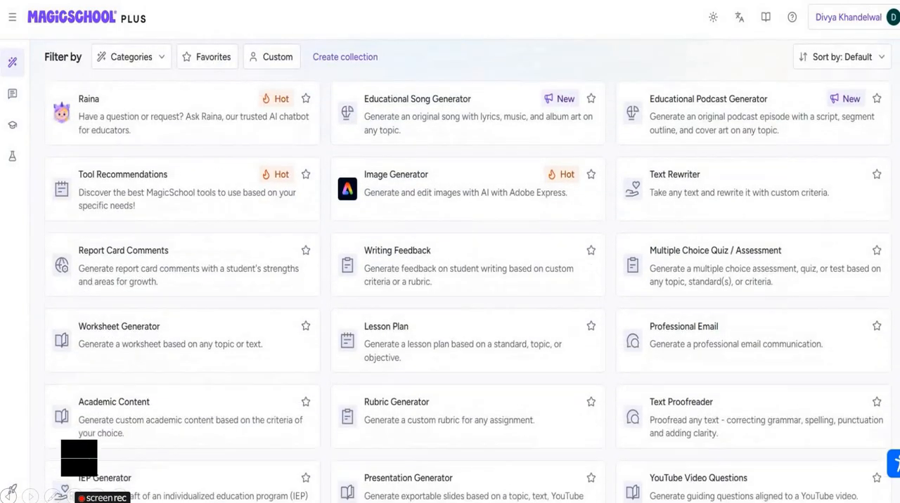
{"action": "scroll", "coordinate": [468, 271], "scroll_direction": "down", "scroll_amount": 1}
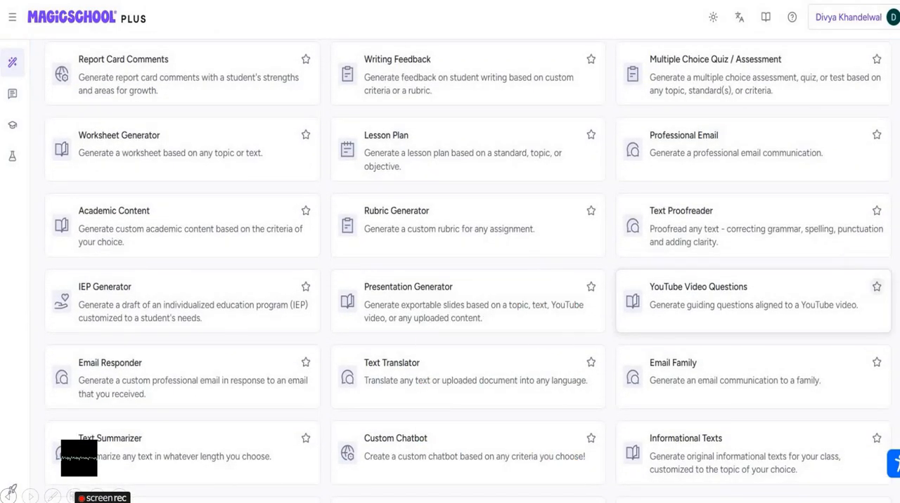
{"action": "left_click", "coordinate": [876, 287]}
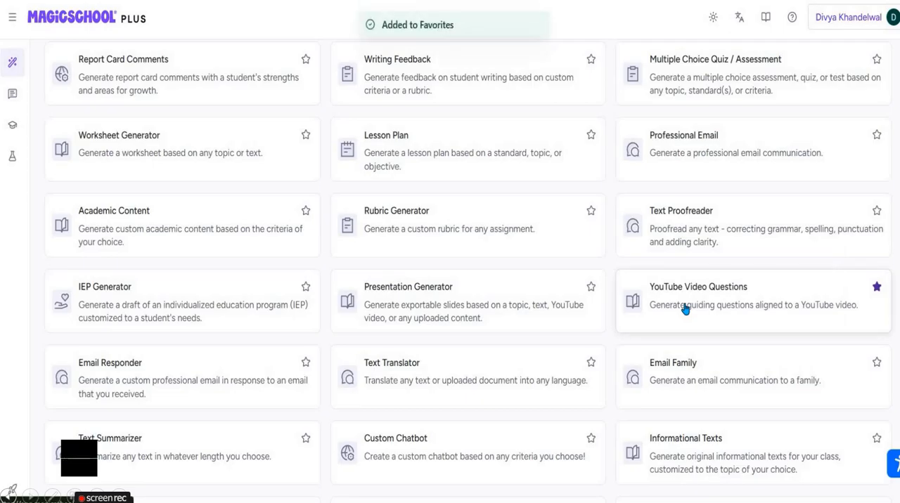
{"action": "left_click", "coordinate": [739, 302]}
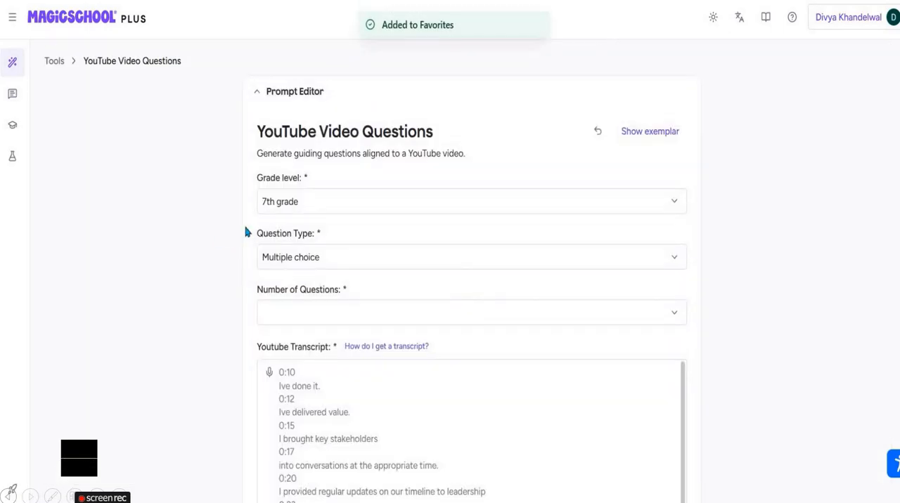
- Clear the prompt form and set the grade level to 6th grade and the question type to Multiple choice
{"action": "left_click", "coordinate": [597, 133]}
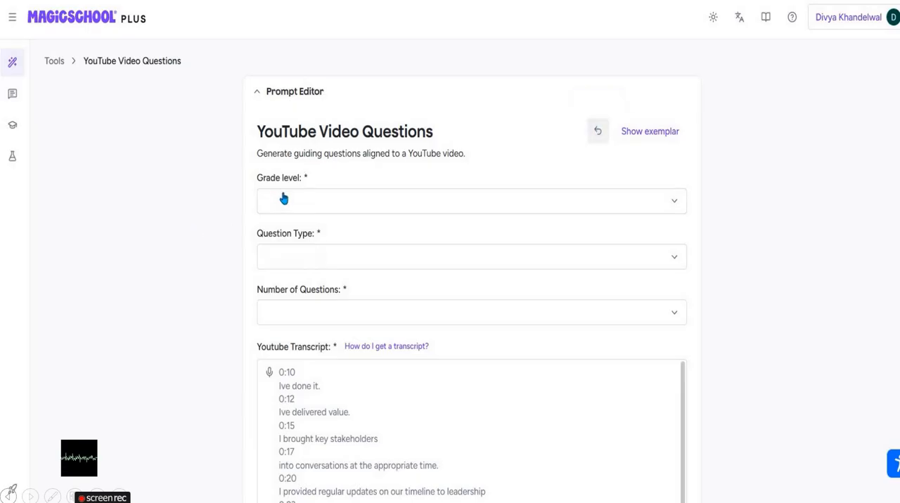
{"action": "left_click", "coordinate": [288, 203]}
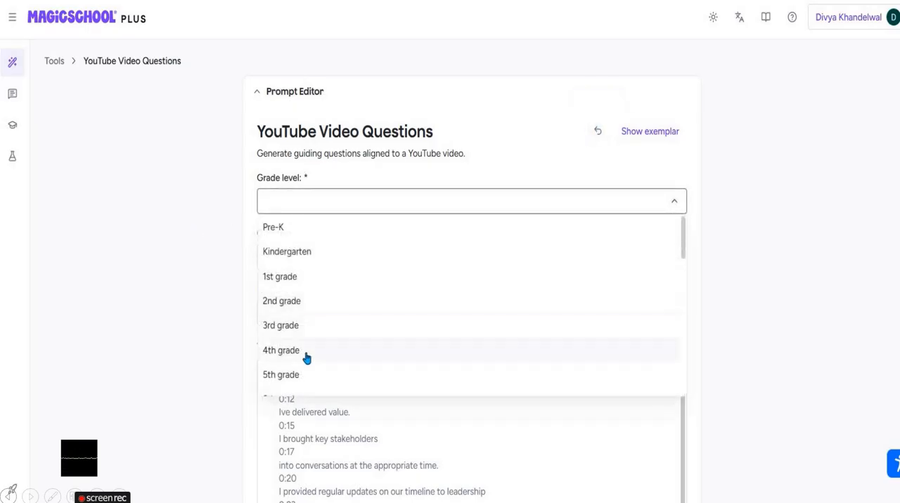
{"action": "scroll", "coordinate": [284, 257], "scroll_direction": "down", "scroll_amount": 3}
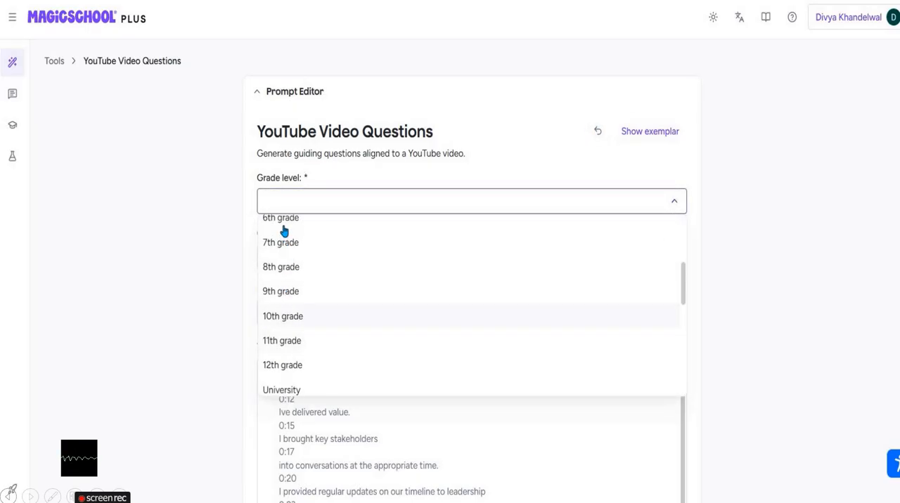
{"action": "left_click", "coordinate": [296, 266]}
{"action": "left_click", "coordinate": [297, 262]}
{"action": "left_click", "coordinate": [295, 283]}
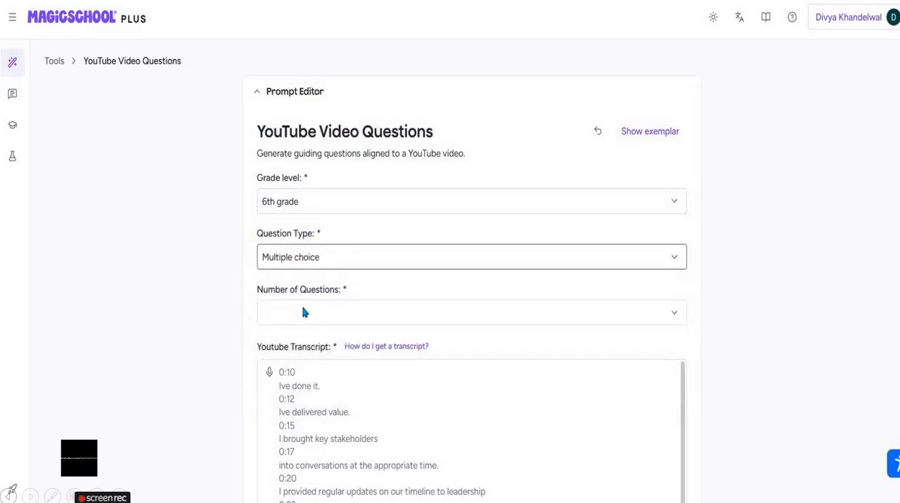
{"action": "left_click", "coordinate": [305, 313]}
{"action": "left_click", "coordinate": [353, 315]}
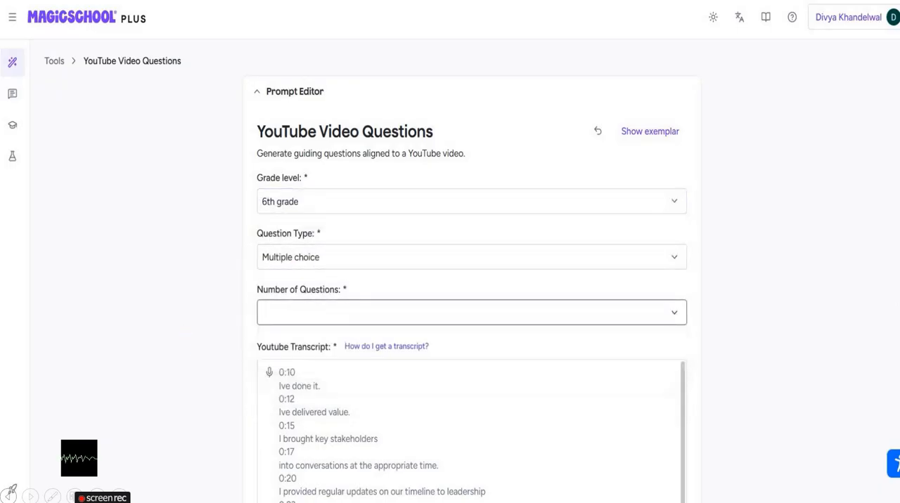
- Paste the copied latitude and longitude video transcript into the YouTube Transcript field and generate the questions
{"action": "scroll", "coordinate": [253, 269], "scroll_direction": "down", "scroll_amount": 3}
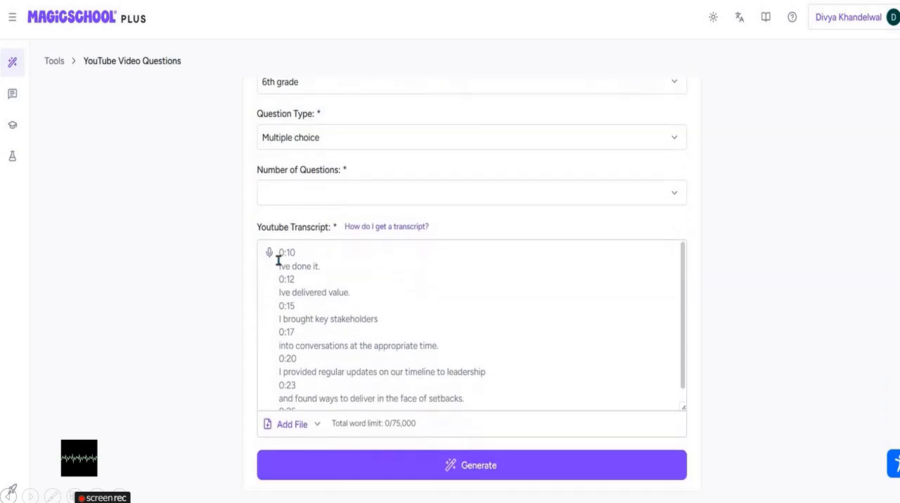
{"action": "left_click", "coordinate": [282, 259]}
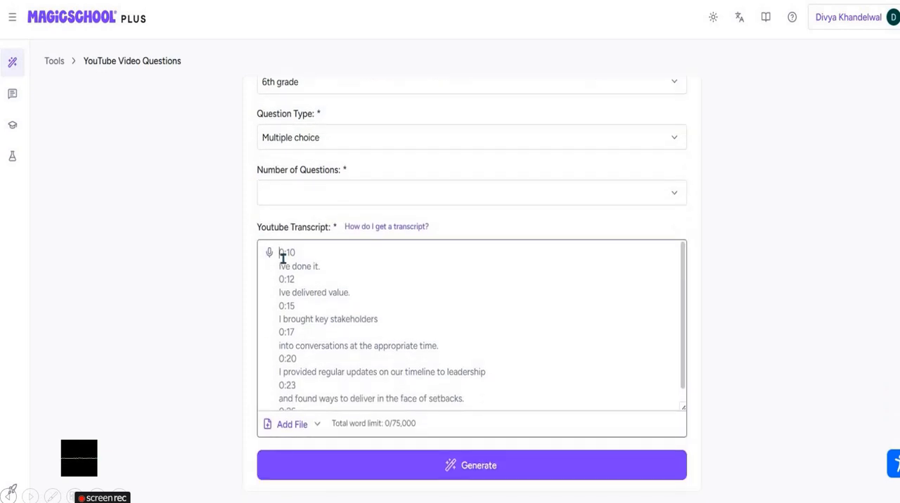
{"action": "key", "text": "ctrl+v"}
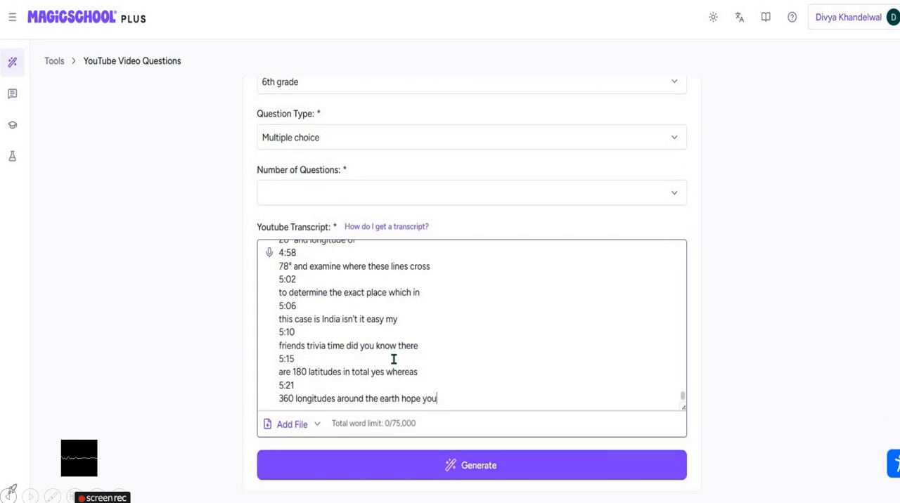
{"action": "scroll", "coordinate": [394, 360], "scroll_direction": "down", "scroll_amount": 1}
{"action": "scroll", "coordinate": [394, 360], "scroll_direction": "up", "scroll_amount": 2}
{"action": "scroll", "coordinate": [393, 360], "scroll_direction": "down", "scroll_amount": 2}
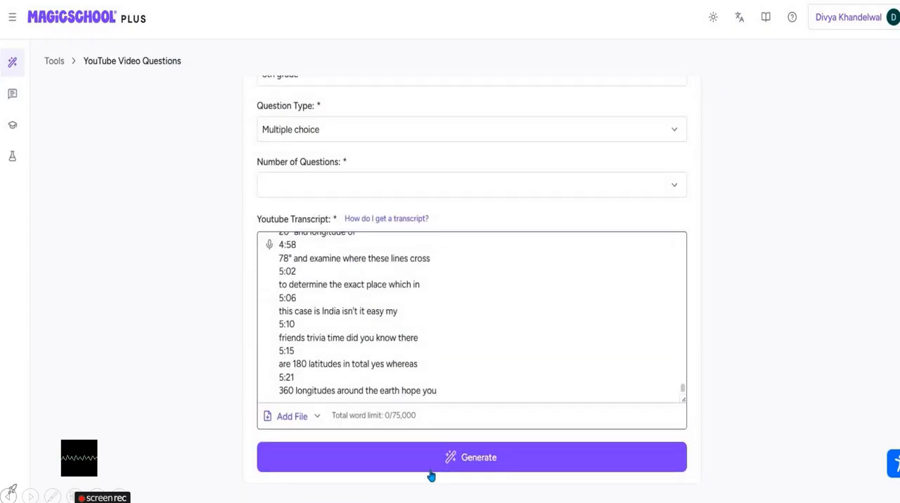
{"action": "left_click", "coordinate": [467, 469]}
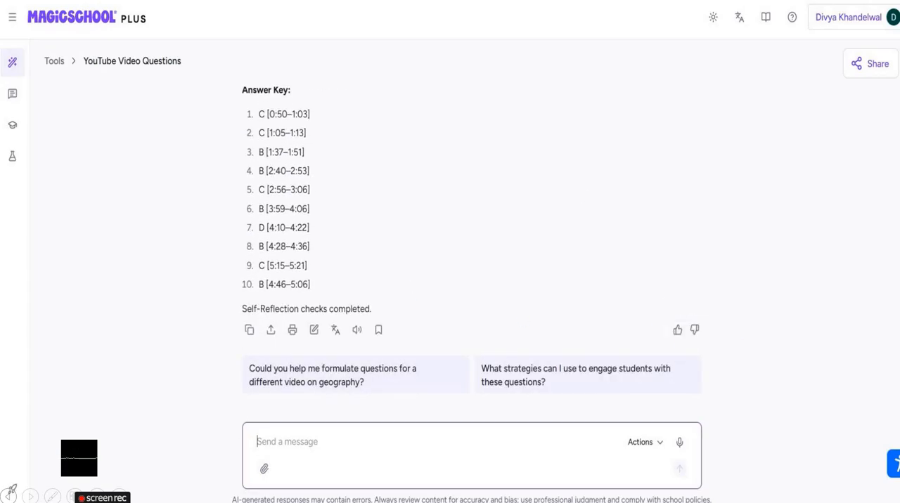
- Review the generated questions and answer key, and send the follow-up message "Can you add few more questions"
{"action": "scroll", "coordinate": [177, 328], "scroll_direction": "up", "scroll_amount": 5}
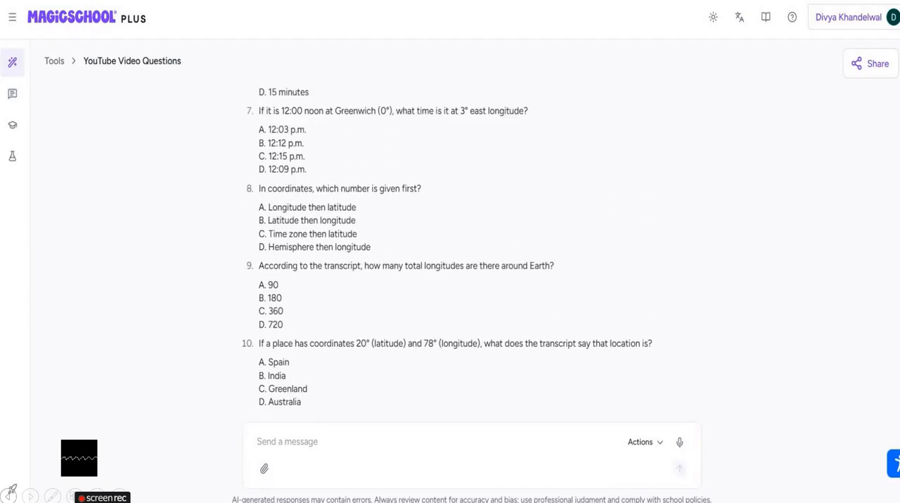
{"action": "scroll", "coordinate": [246, 294], "scroll_direction": "down", "scroll_amount": 1}
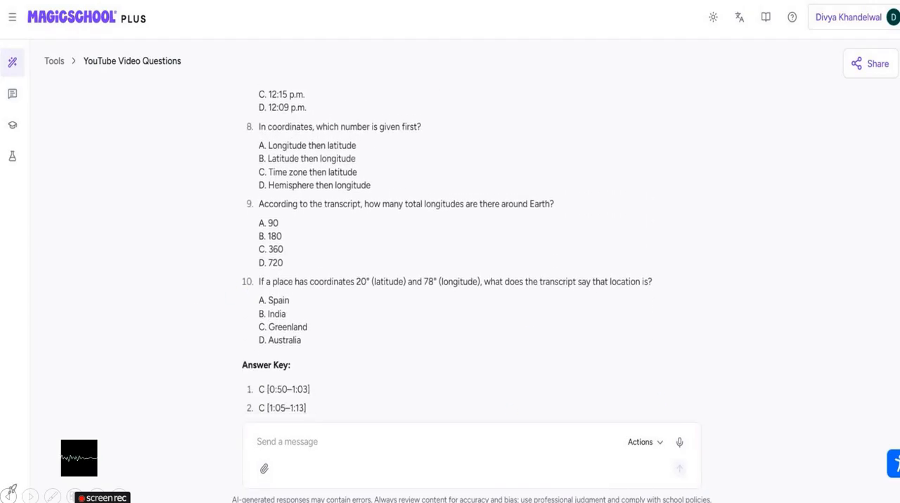
{"action": "scroll", "coordinate": [471, 239], "scroll_direction": "down", "scroll_amount": 5}
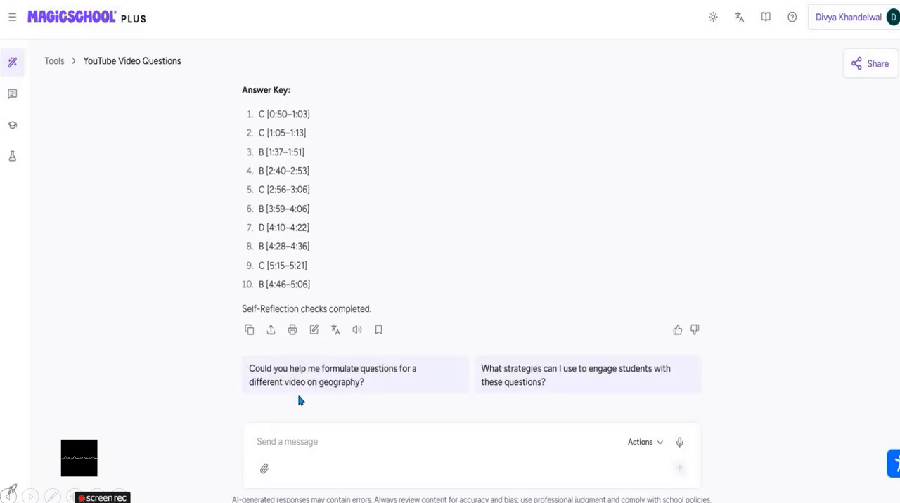
{"action": "left_click", "coordinate": [310, 442]}
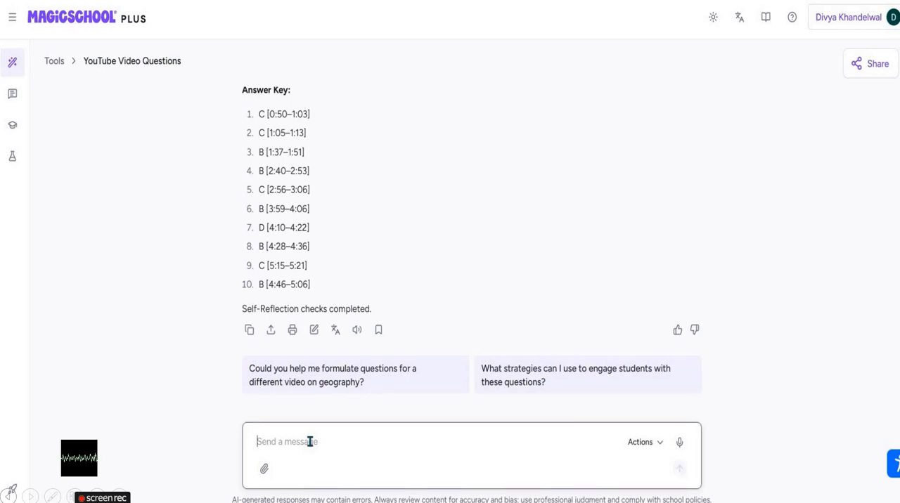
{"action": "type", "text": "Can"}
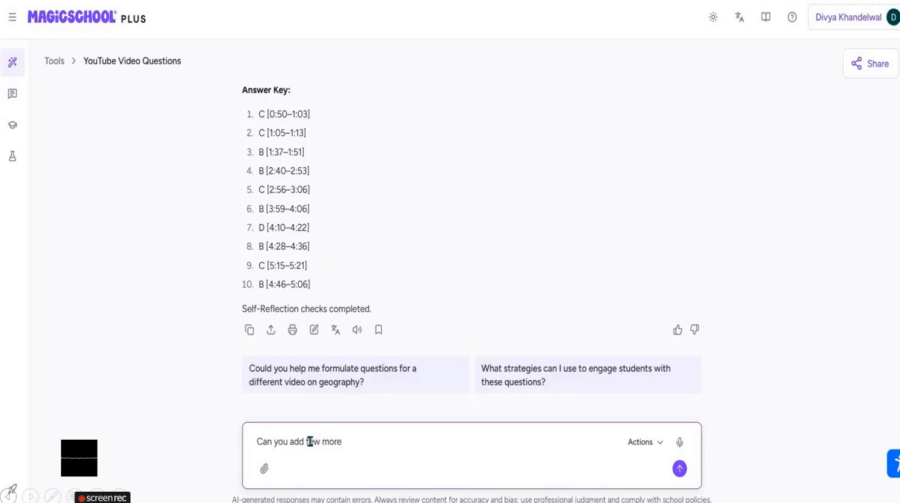
{"action": "type", "text": "you add few more questions"}
{"action": "key", "text": "Return"}
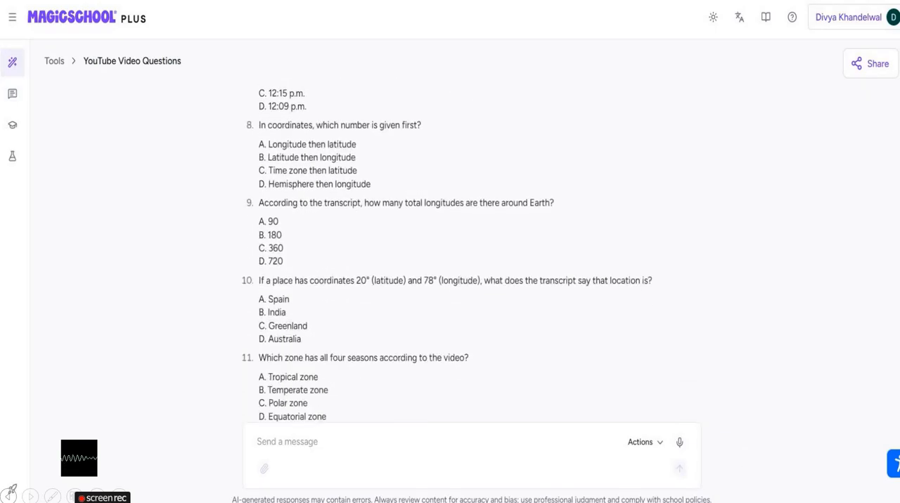
- Review the extended question set and export it to Microsoft Forms as Multiple Choice
{"action": "scroll", "coordinate": [495, 402], "scroll_direction": "up", "scroll_amount": 2}
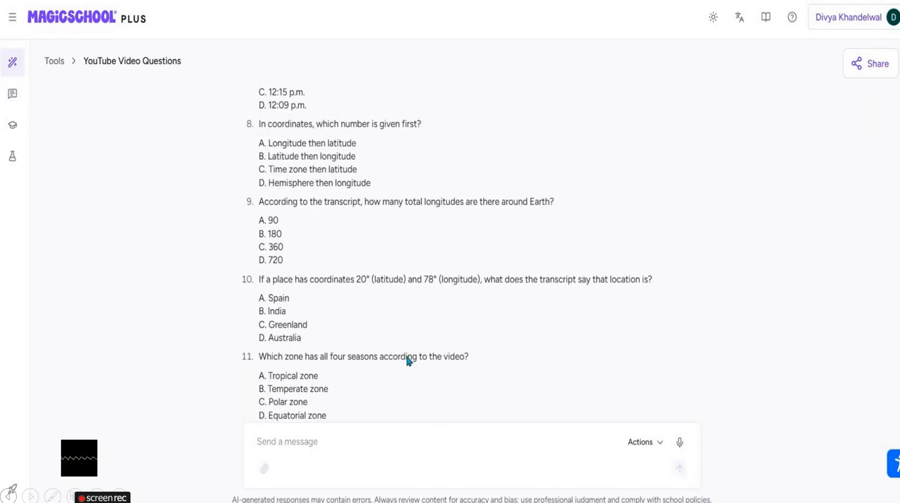
{"action": "scroll", "coordinate": [314, 271], "scroll_direction": "down", "scroll_amount": 4}
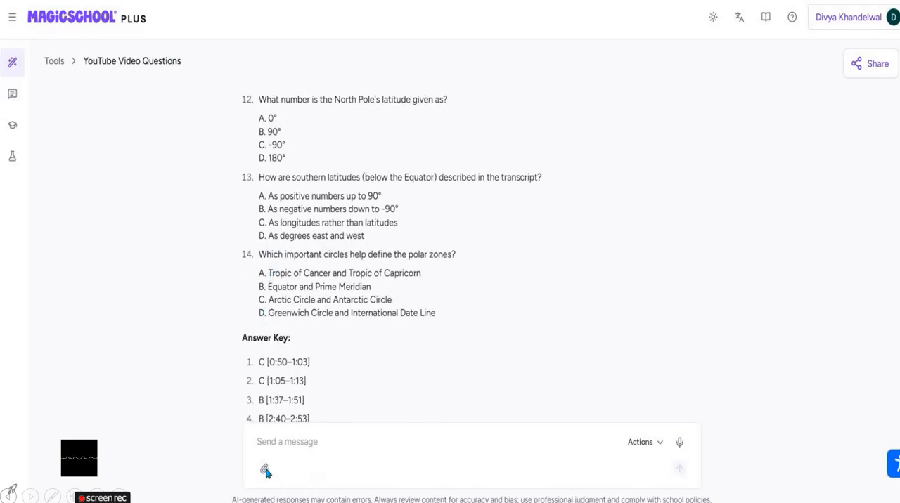
{"action": "scroll", "coordinate": [285, 384], "scroll_direction": "down", "scroll_amount": 3}
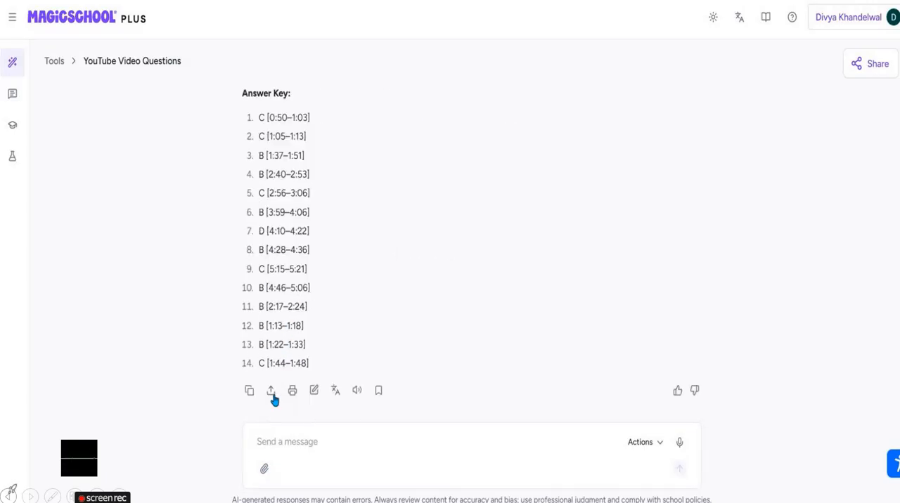
{"action": "left_click", "coordinate": [272, 395]}
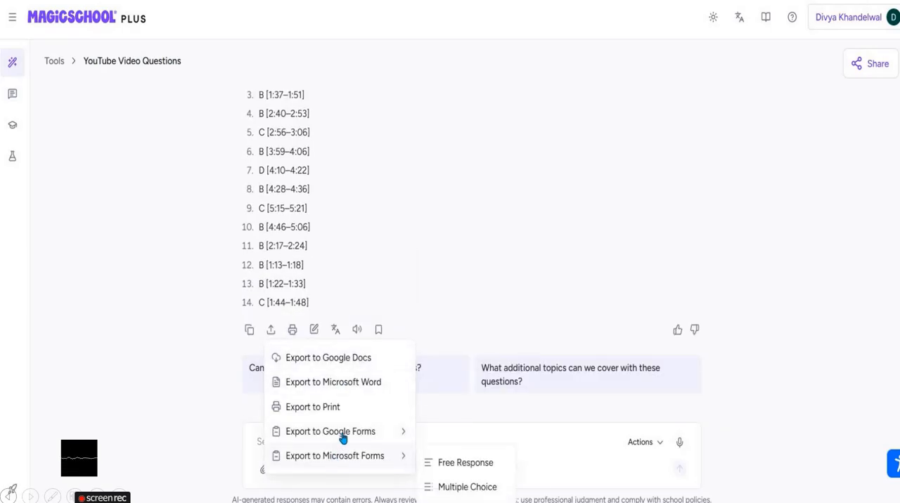
{"action": "left_click", "coordinate": [464, 488]}
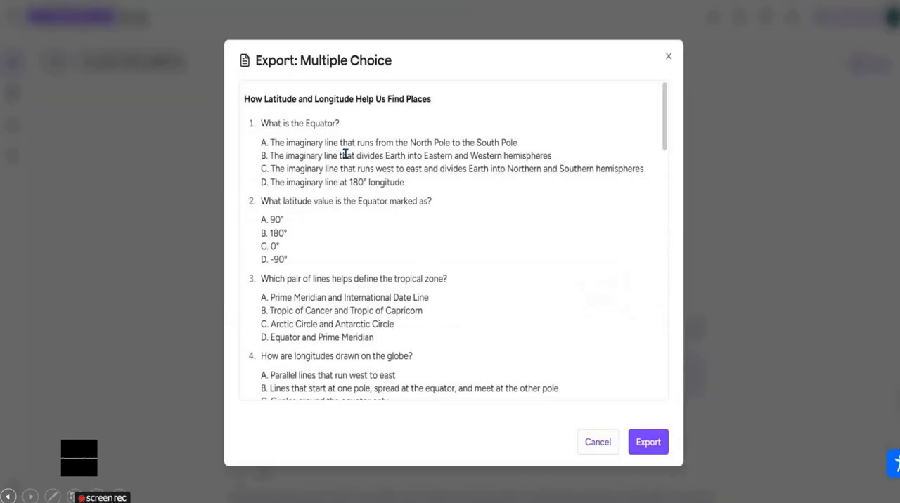
{"action": "scroll", "coordinate": [336, 214], "scroll_direction": "down", "scroll_amount": 5}
{"action": "scroll", "coordinate": [309, 303], "scroll_direction": "down", "scroll_amount": 5}
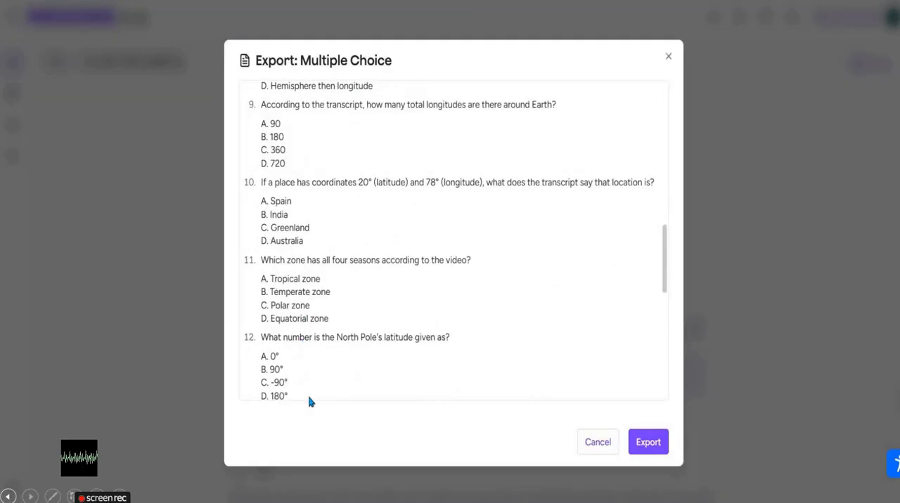
{"action": "scroll", "coordinate": [309, 401], "scroll_direction": "down", "scroll_amount": 8}
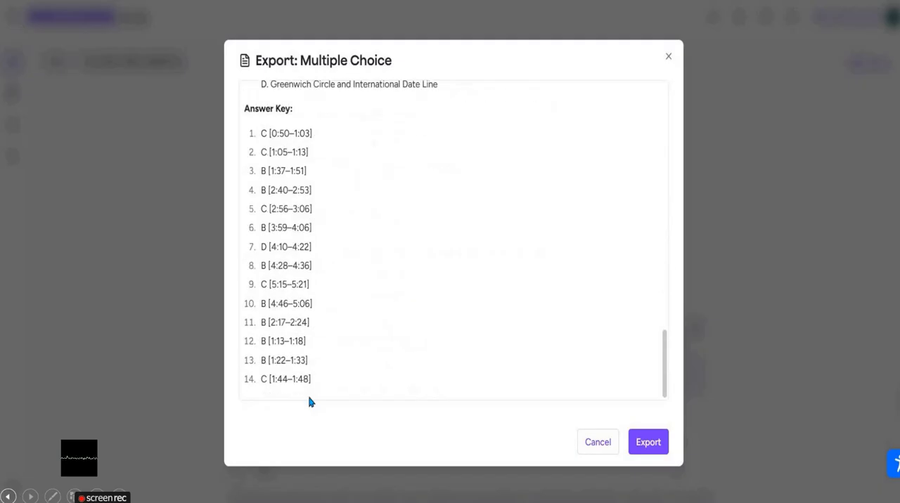
{"action": "left_click", "coordinate": [644, 449]}
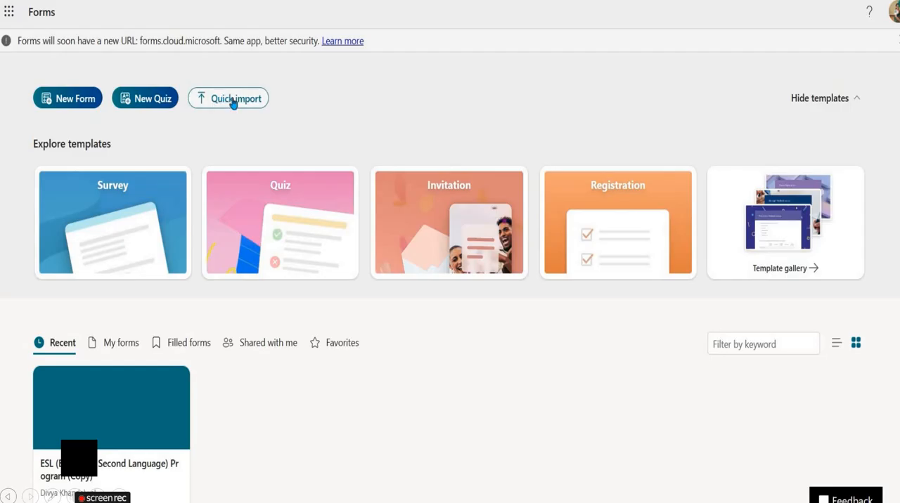
- Import the Word file How-Latitude-and-Longitude-Help-Us-Find-Places (1) from Downloads into Microsoft Forms as a quiz
{"action": "left_click", "coordinate": [234, 101]}
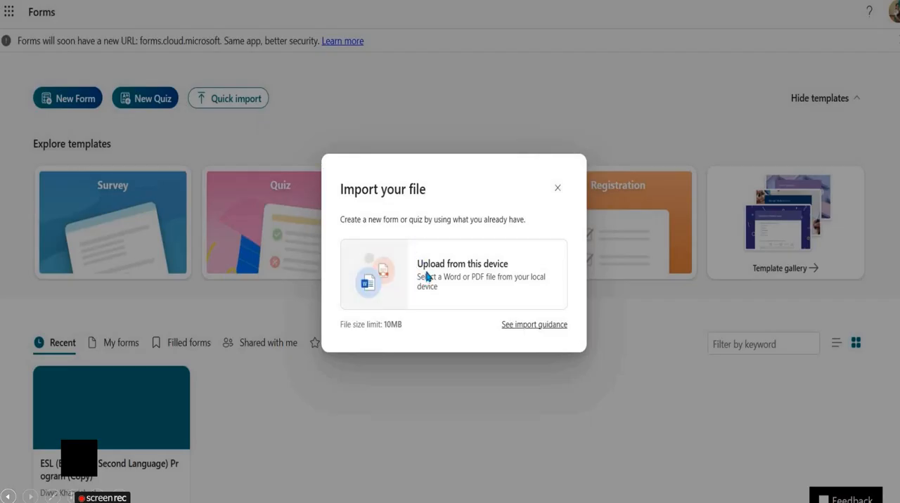
{"action": "left_click", "coordinate": [428, 276]}
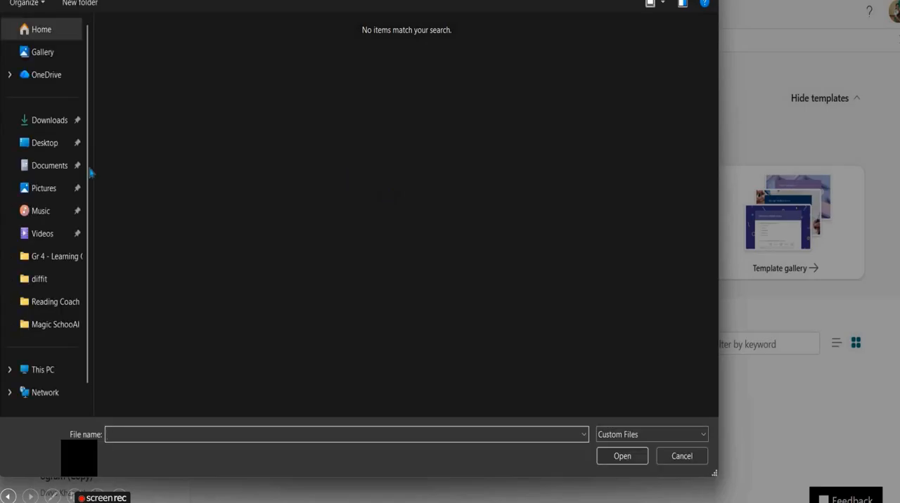
{"action": "left_click", "coordinate": [46, 120]}
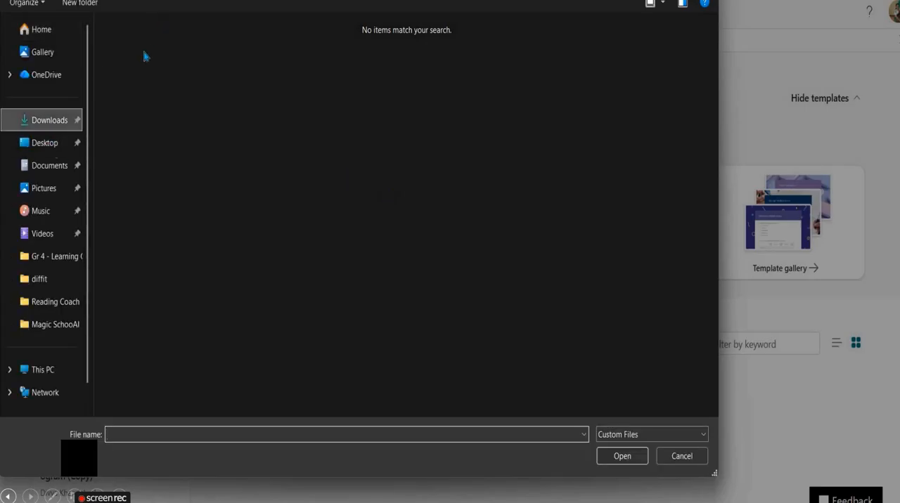
{"action": "left_click", "coordinate": [169, 62]}
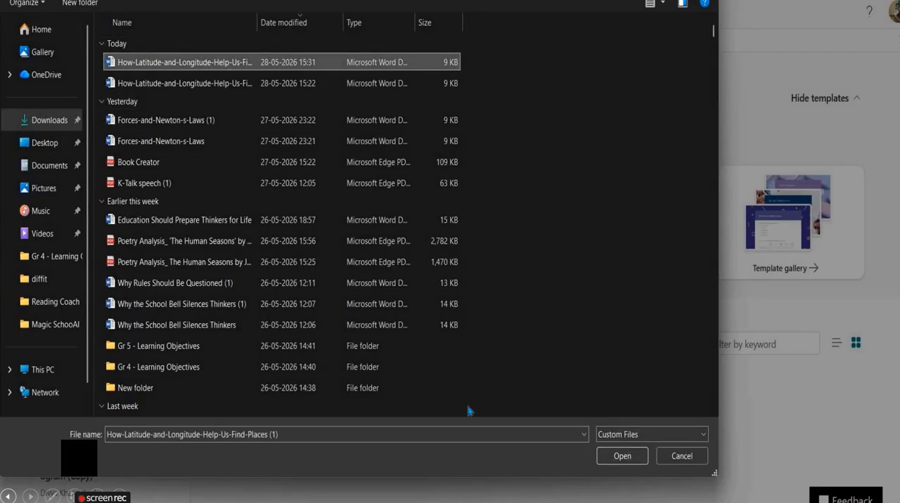
{"action": "key", "text": "Return"}
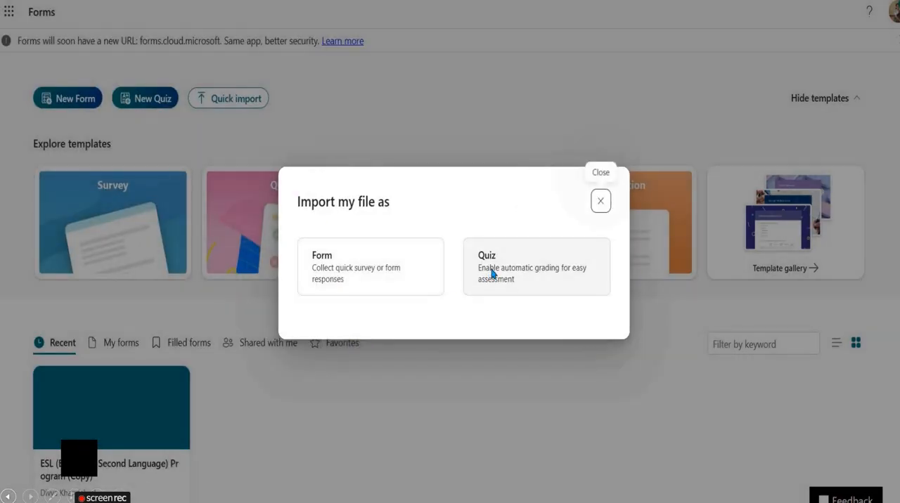
{"action": "left_click", "coordinate": [469, 283]}
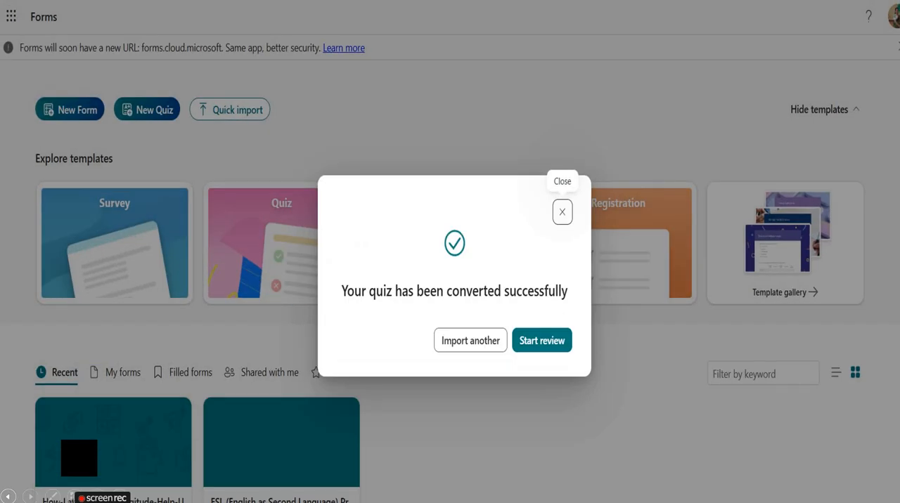
- Open the converted quiz for review and dismiss the Copilot introduction
{"action": "left_click", "coordinate": [549, 341]}
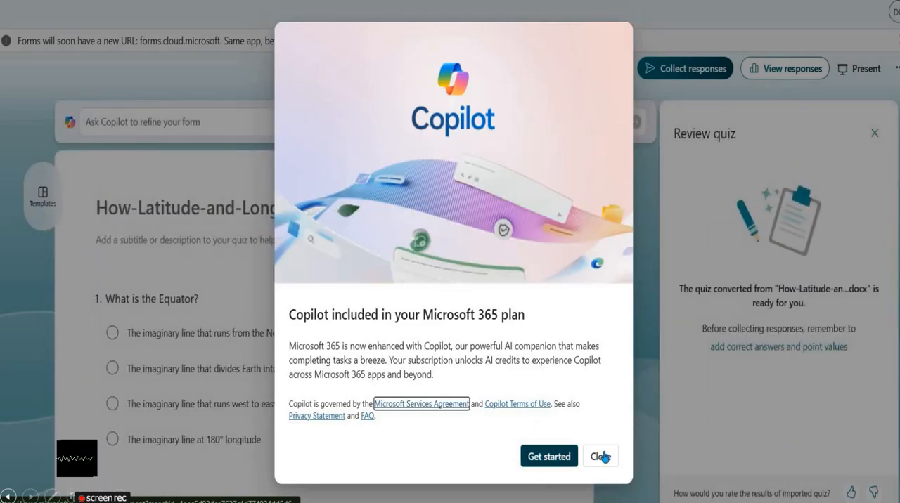
{"action": "left_click", "coordinate": [600, 457]}
{"action": "left_click", "coordinate": [813, 51]}
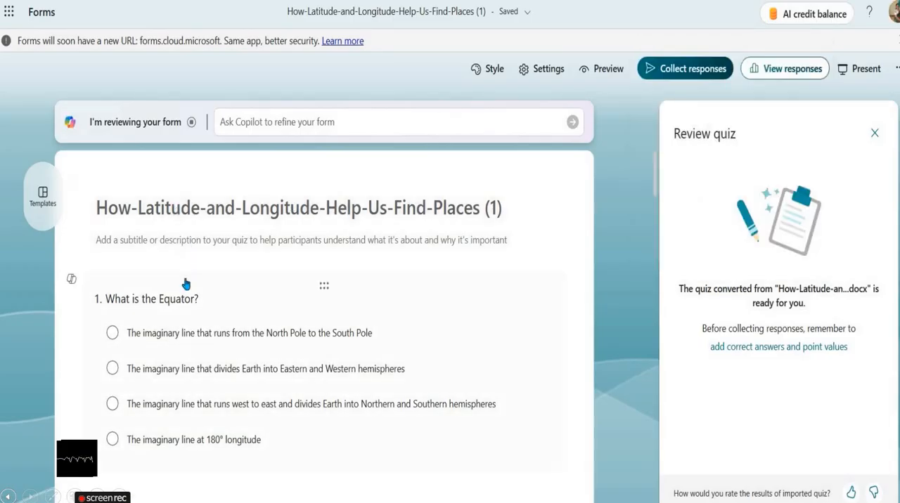
- Preview the quiz in computer view, read through its questions, and return to the editor
{"action": "left_click", "coordinate": [601, 73]}
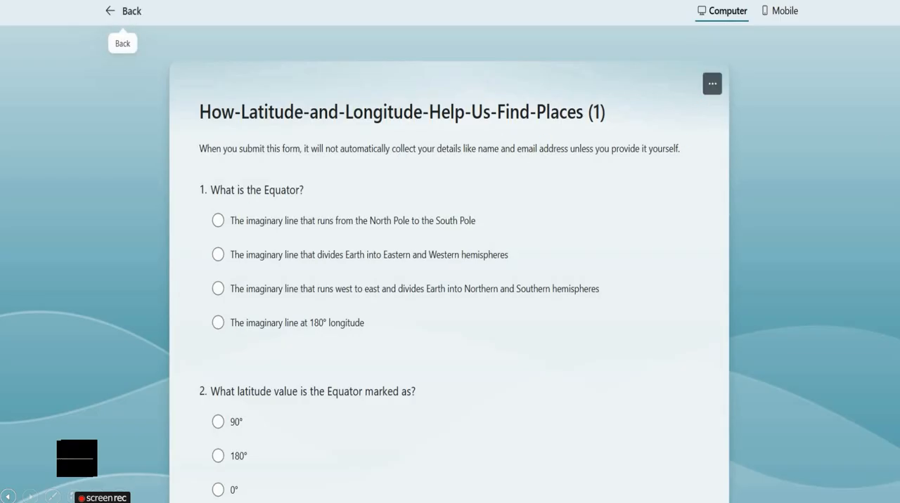
{"action": "scroll", "coordinate": [450, 281], "scroll_direction": "down", "scroll_amount": 3}
{"action": "scroll", "coordinate": [449, 281], "scroll_direction": "up", "scroll_amount": 3}
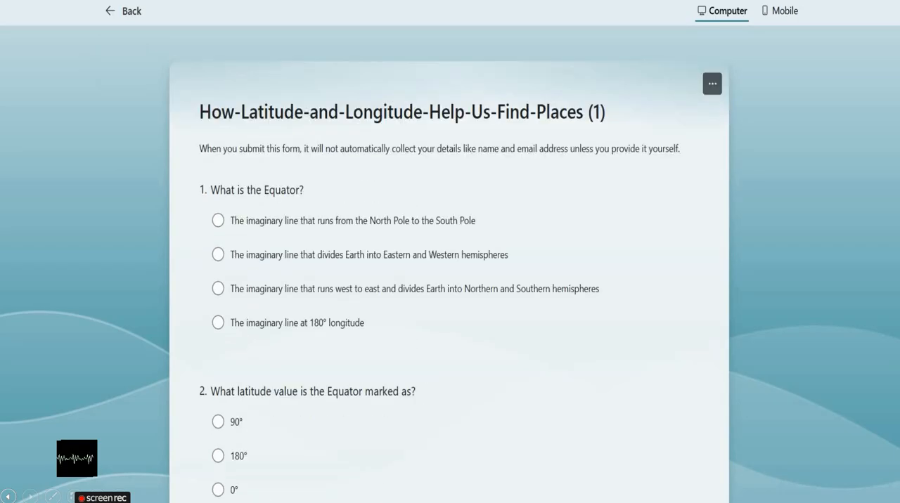
{"action": "scroll", "coordinate": [449, 281], "scroll_direction": "down", "scroll_amount": 20}
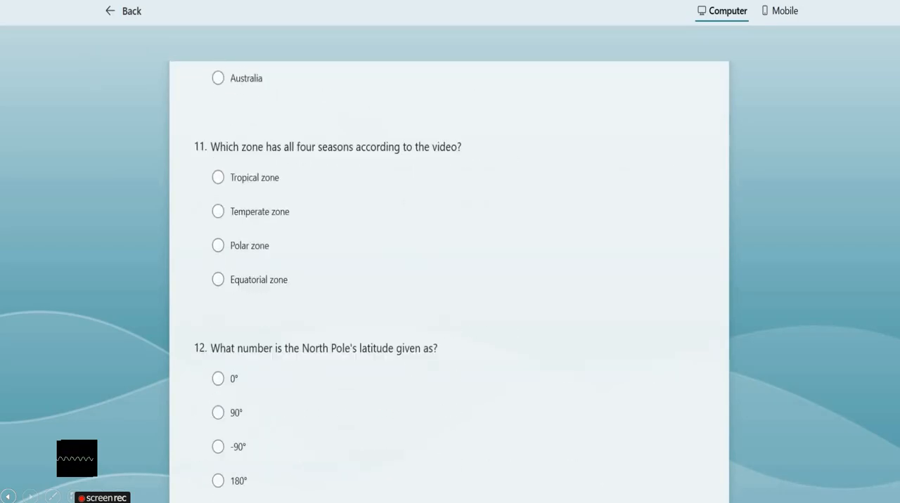
{"action": "scroll", "coordinate": [450, 282], "scroll_direction": "down", "scroll_amount": 4}
{"action": "scroll", "coordinate": [449, 282], "scroll_direction": "up", "scroll_amount": 20}
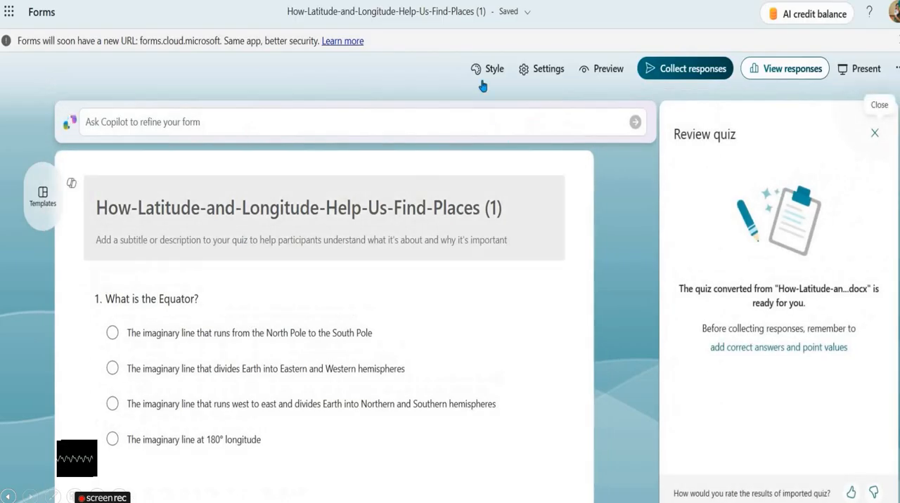
- Check the additional form options and the quiz's response settings without changing them
{"action": "left_click", "coordinate": [897, 69]}
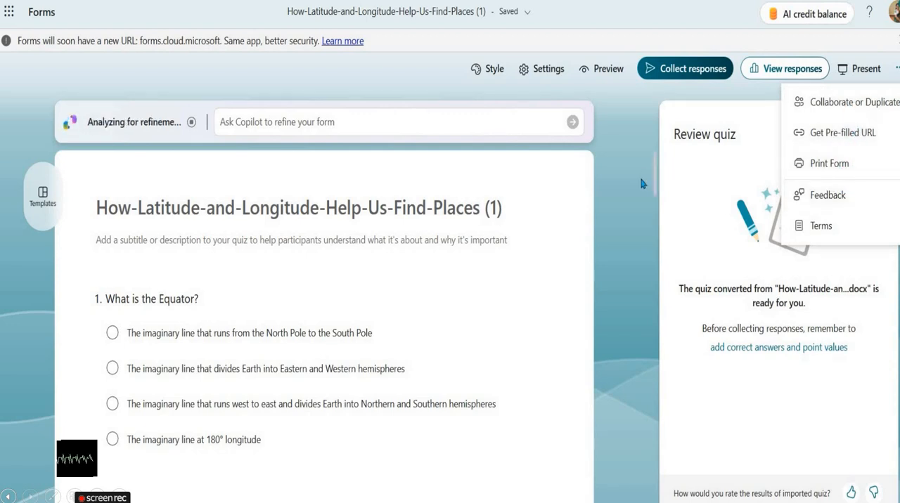
{"action": "left_click", "coordinate": [625, 168]}
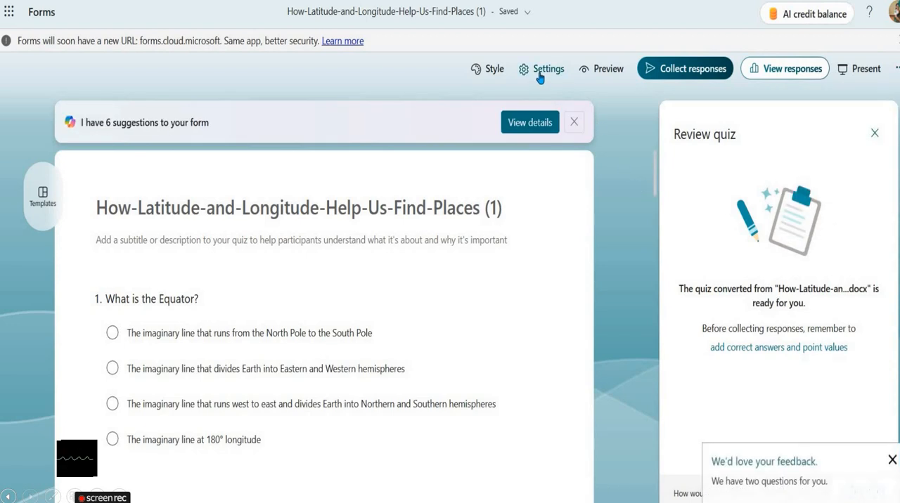
{"action": "left_click", "coordinate": [524, 76]}
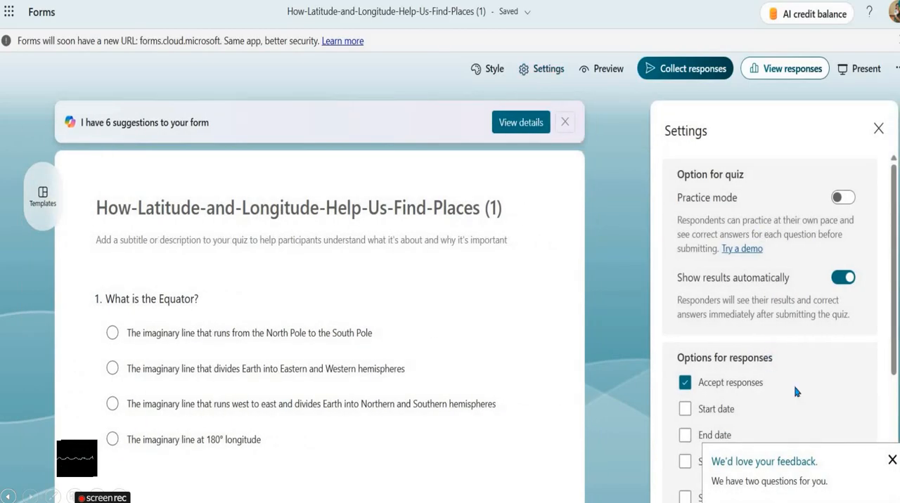
{"action": "scroll", "coordinate": [783, 286], "scroll_direction": "down", "scroll_amount": 3}
{"action": "left_click", "coordinate": [617, 236]}
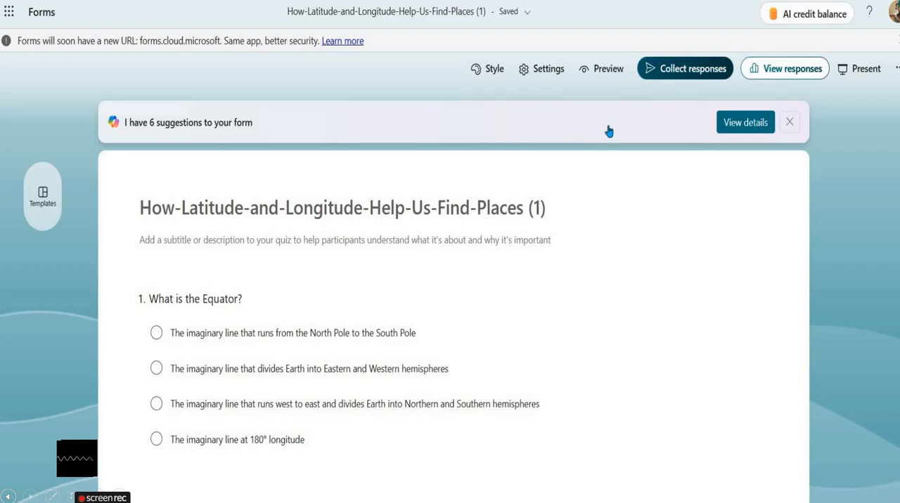
- Open the response collection options for the quiz, shorten its URL, and copy the link
{"action": "left_click", "coordinate": [693, 79]}
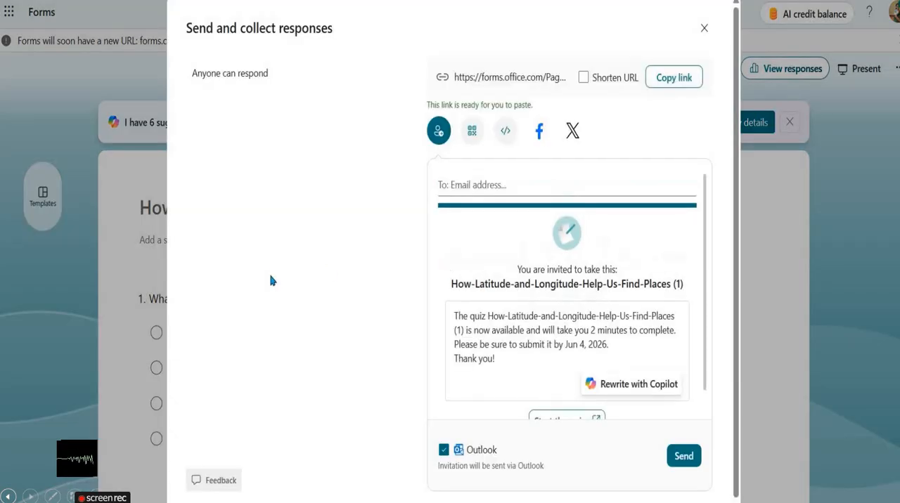
{"action": "left_click", "coordinate": [582, 78]}
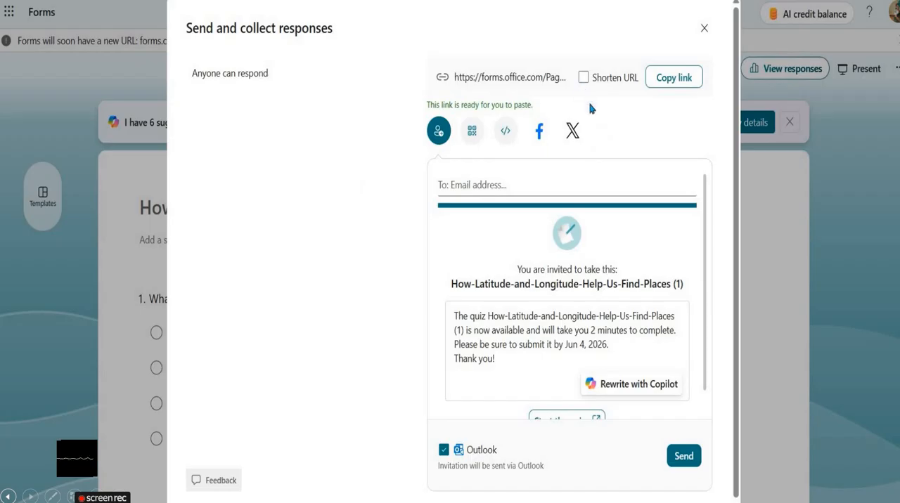
{"action": "left_click", "coordinate": [680, 86]}
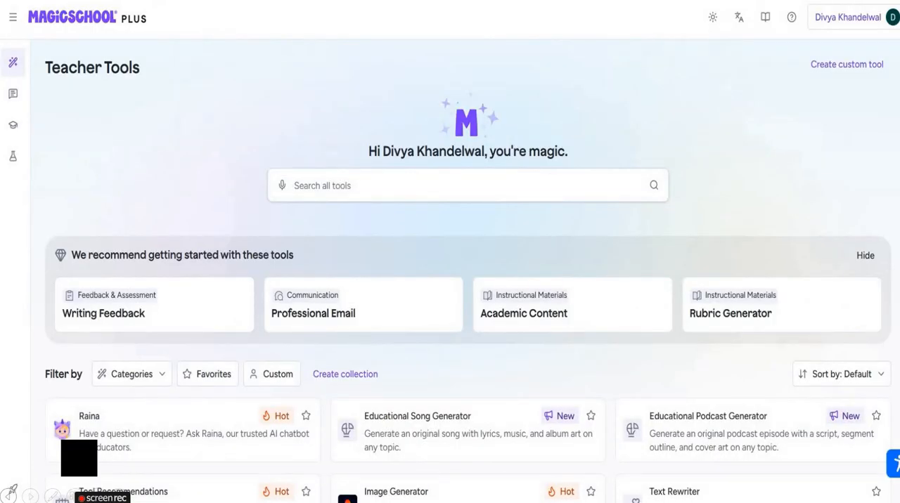
- Switch to MagicSchool's Text Leveler tool and look through its available grade levels
{"action": "scroll", "coordinate": [469, 275], "scroll_direction": "down", "scroll_amount": 6}
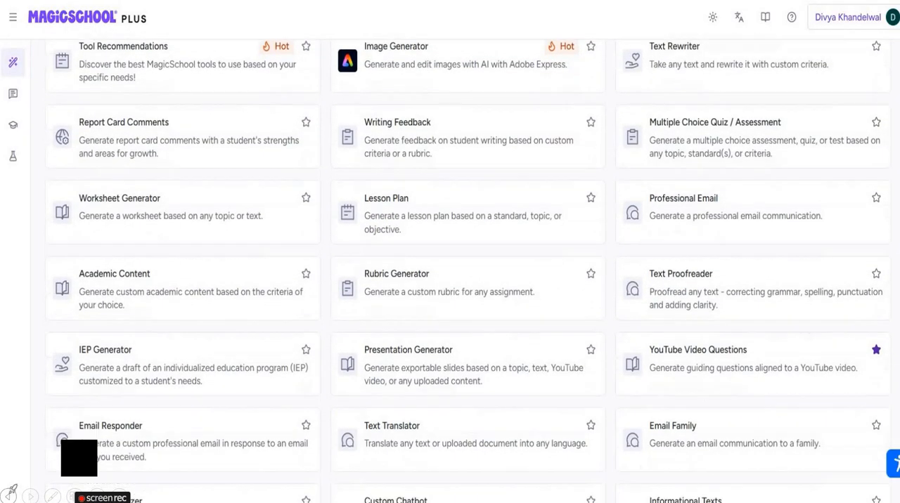
{"action": "scroll", "coordinate": [125, 361], "scroll_direction": "down", "scroll_amount": 4}
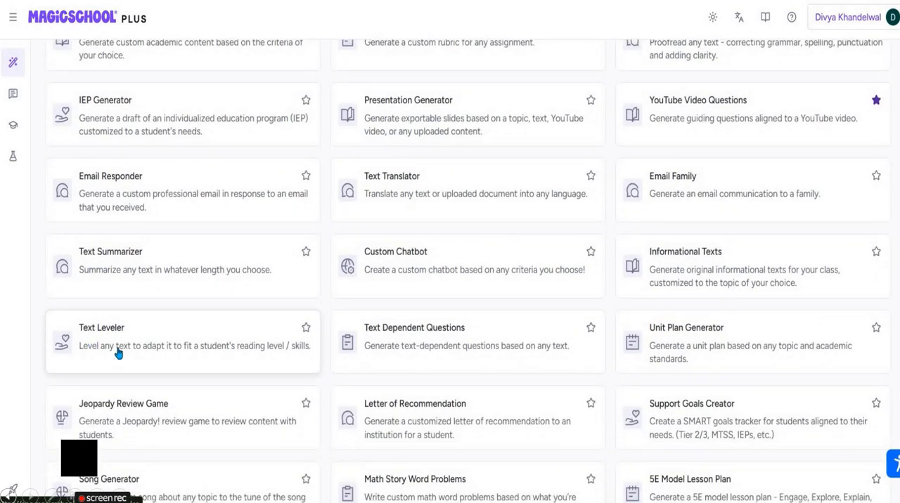
{"action": "left_click", "coordinate": [118, 354]}
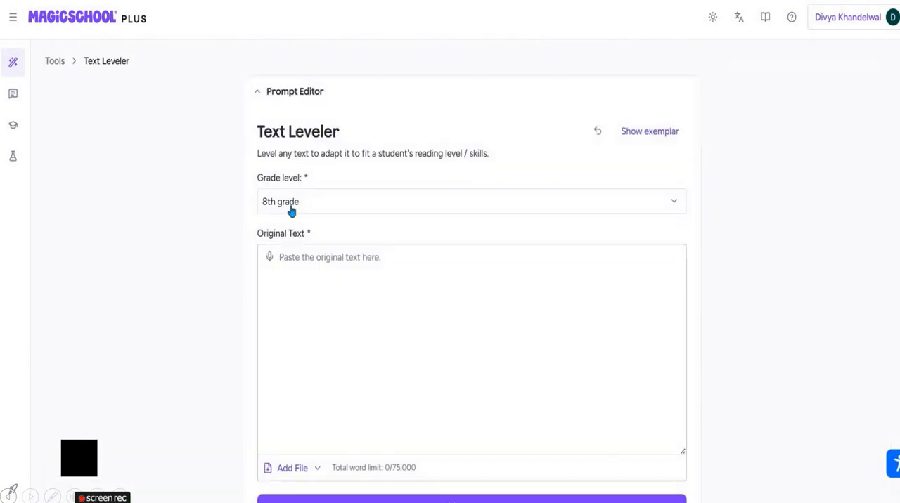
{"action": "left_click", "coordinate": [335, 208]}
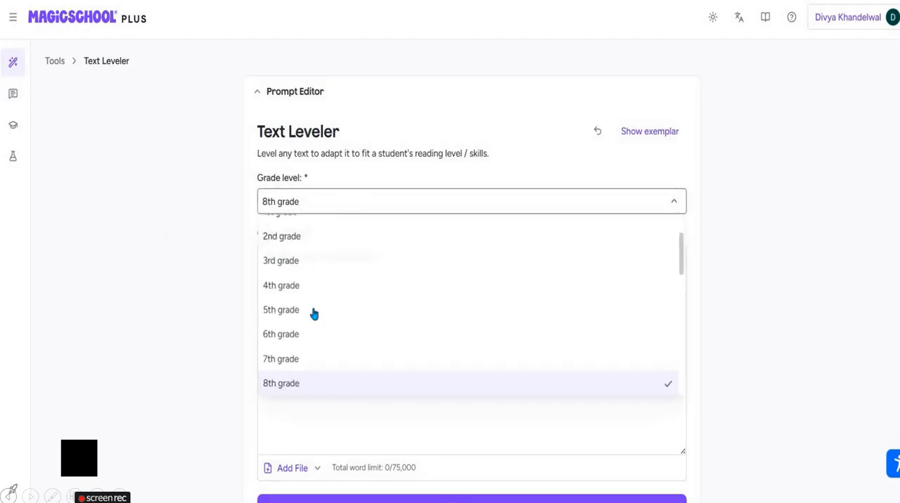
{"action": "left_click", "coordinate": [227, 228]}
{"action": "scroll", "coordinate": [706, 142], "scroll_direction": "down", "scroll_amount": 1}
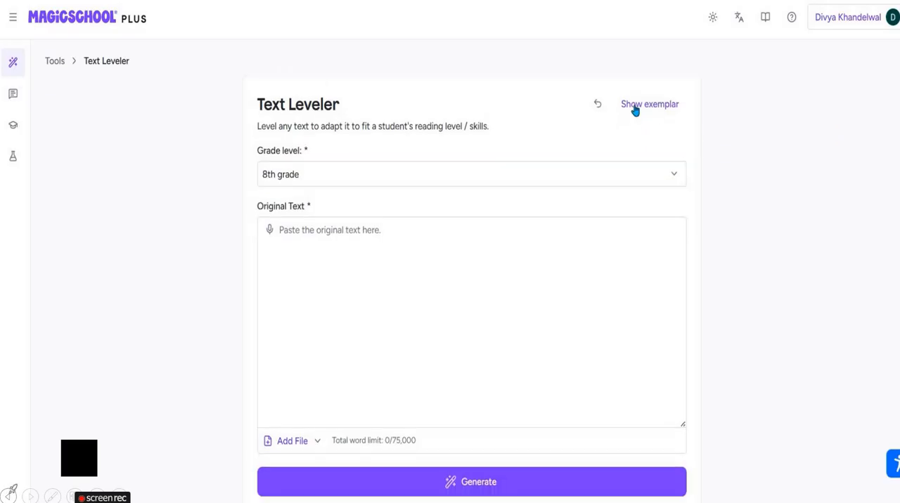
- Load the Text Leveler exemplar and review its original text, file upload options, and rewritten passage
{"action": "left_click", "coordinate": [635, 105]}
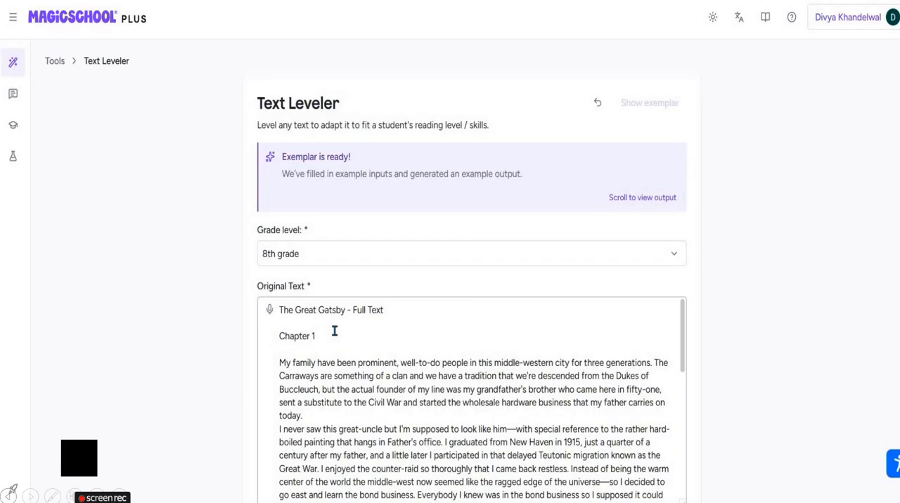
{"action": "left_click_drag", "start_coordinate": [359, 313], "coordinate": [309, 311]}
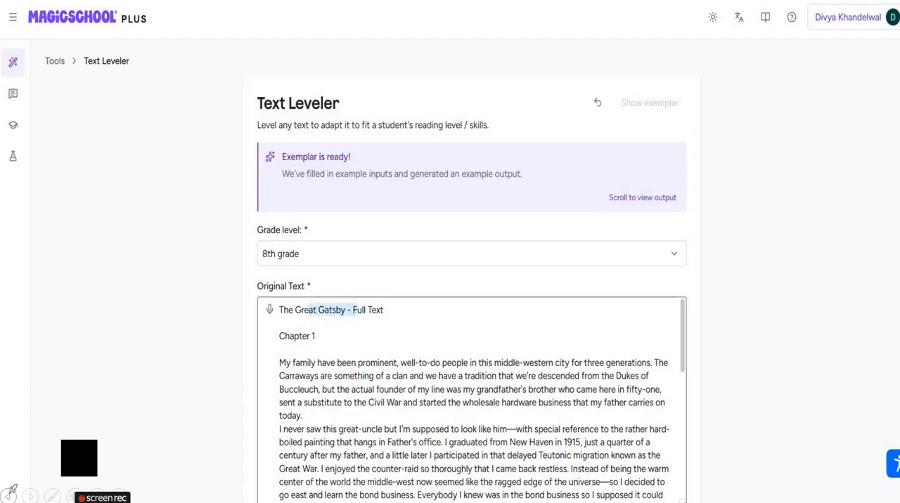
{"action": "scroll", "coordinate": [788, 266], "scroll_direction": "down", "scroll_amount": 5}
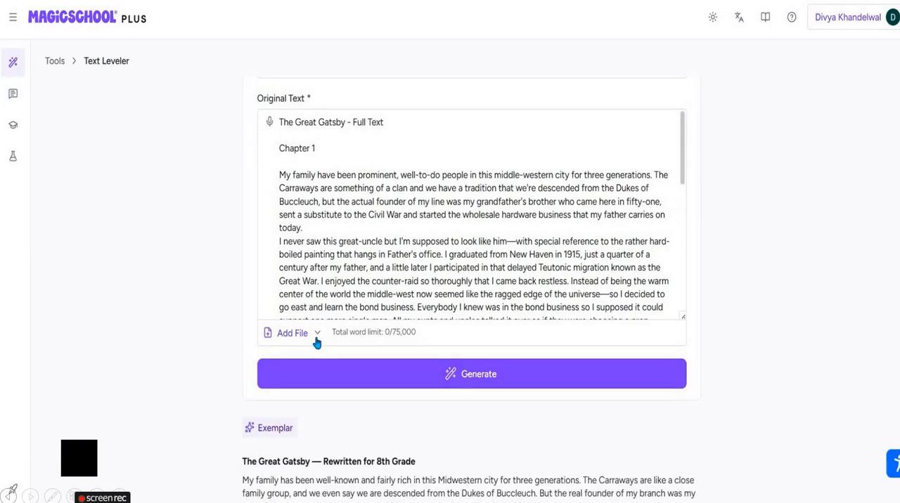
{"action": "left_click", "coordinate": [307, 333]}
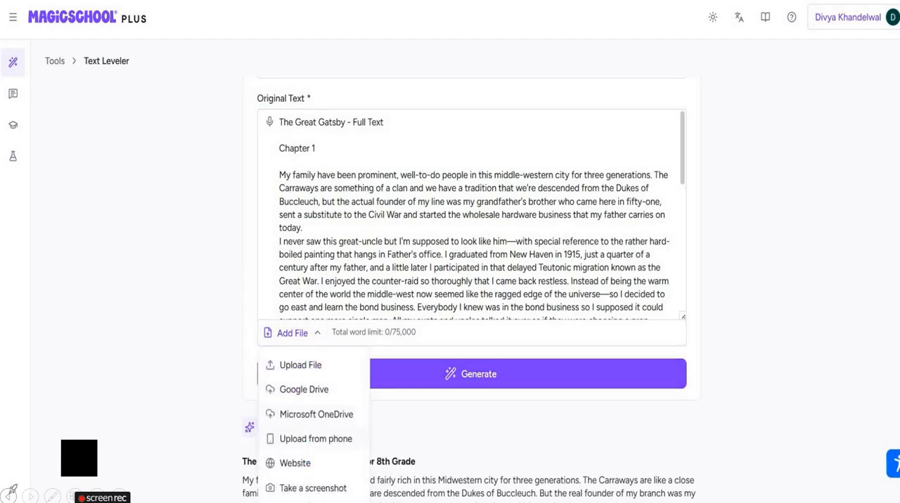
{"action": "left_click", "coordinate": [431, 391]}
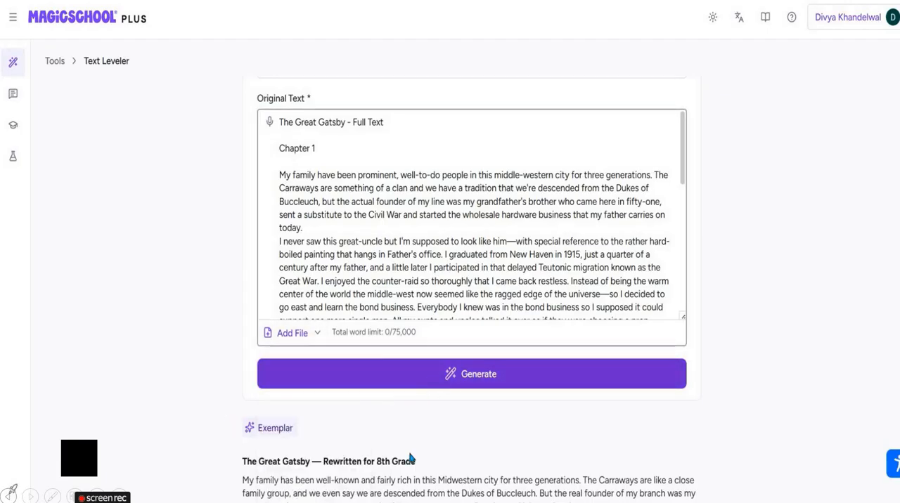
{"action": "scroll", "coordinate": [201, 275], "scroll_direction": "down", "scroll_amount": 4}
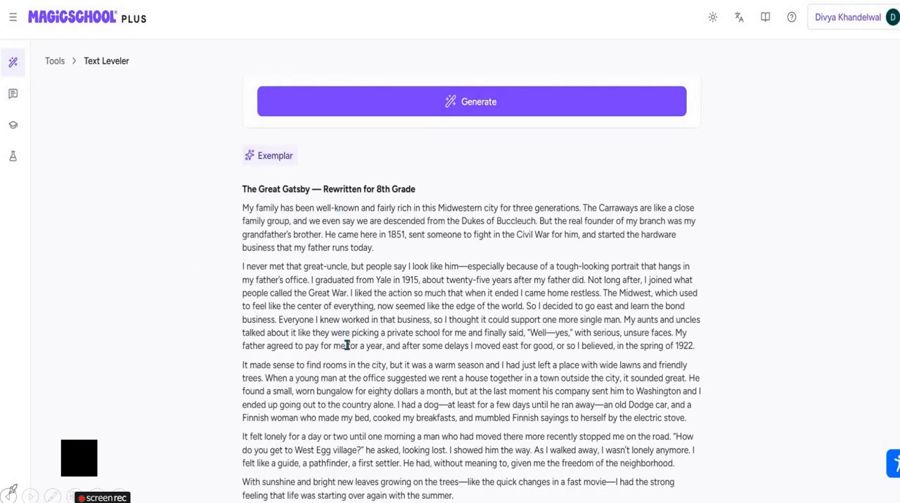
{"action": "scroll", "coordinate": [337, 330], "scroll_direction": "down", "scroll_amount": 2}
{"action": "scroll", "coordinate": [332, 317], "scroll_direction": "up", "scroll_amount": 10}
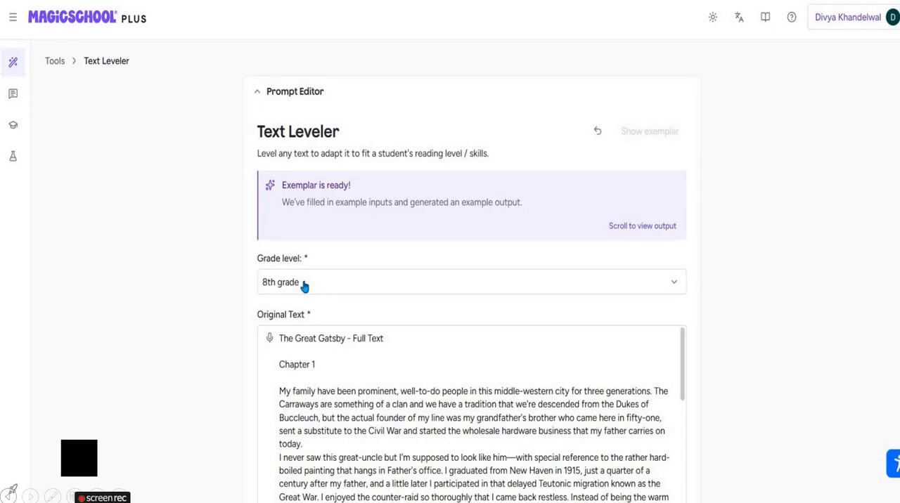
- Set the grade level to 4th grade and generate the leveled version of The Great Gatsby text
{"action": "left_click", "coordinate": [303, 284]}
{"action": "left_click", "coordinate": [282, 367]}
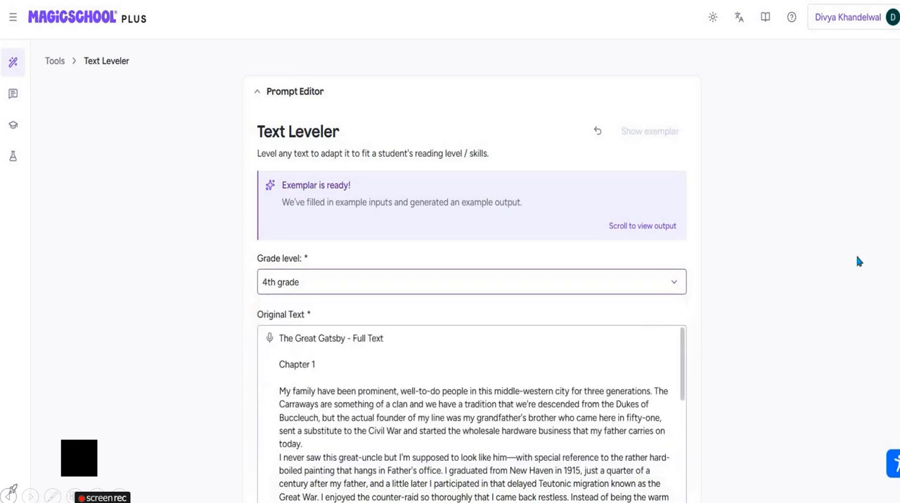
{"action": "scroll", "coordinate": [471, 289], "scroll_direction": "down", "scroll_amount": 3}
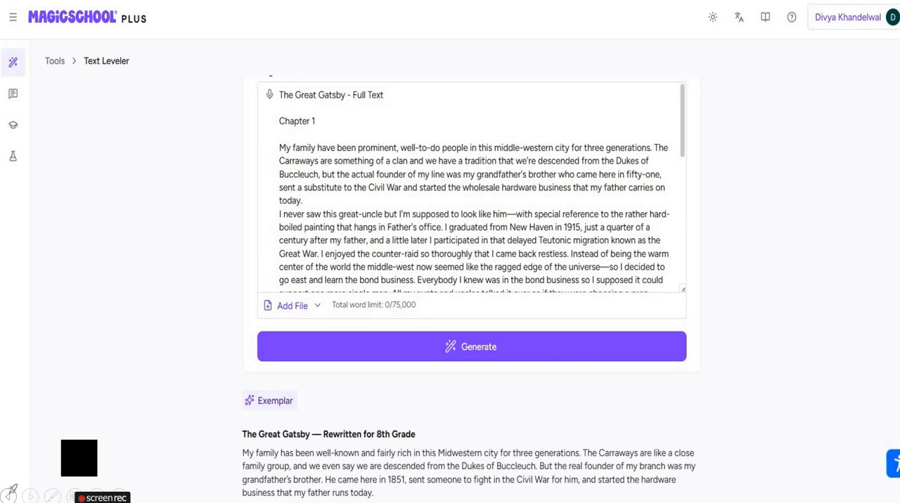
{"action": "scroll", "coordinate": [471, 289], "scroll_direction": "down", "scroll_amount": 2}
{"action": "left_click", "coordinate": [460, 246]}
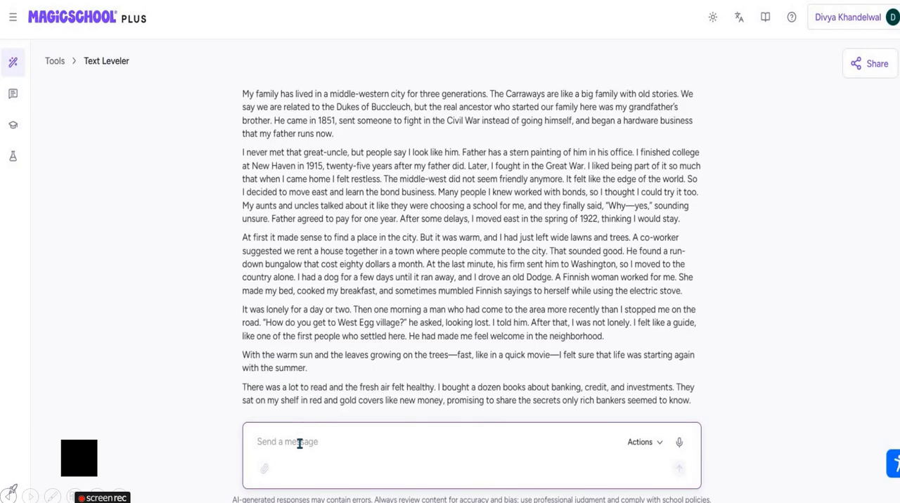
- Send the follow-up request "Can you make it short for grade 4 child level" and open the export options for the shortened text
{"action": "type", "text": "Can y"}
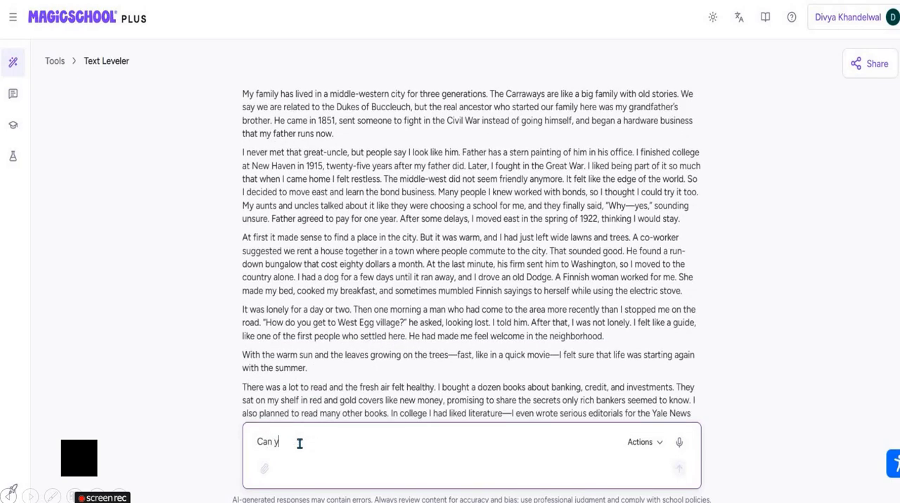
{"action": "type", "text": "ou make it short for grade 4 child level"}
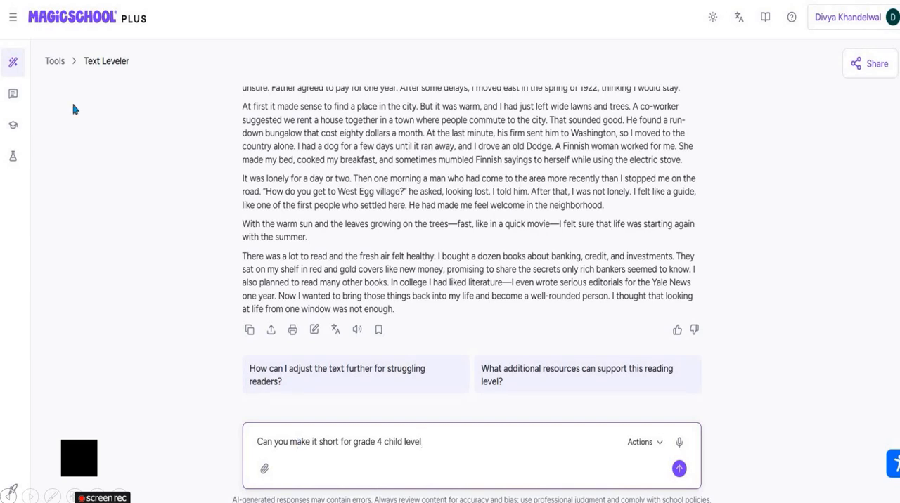
{"action": "key", "text": "Return"}
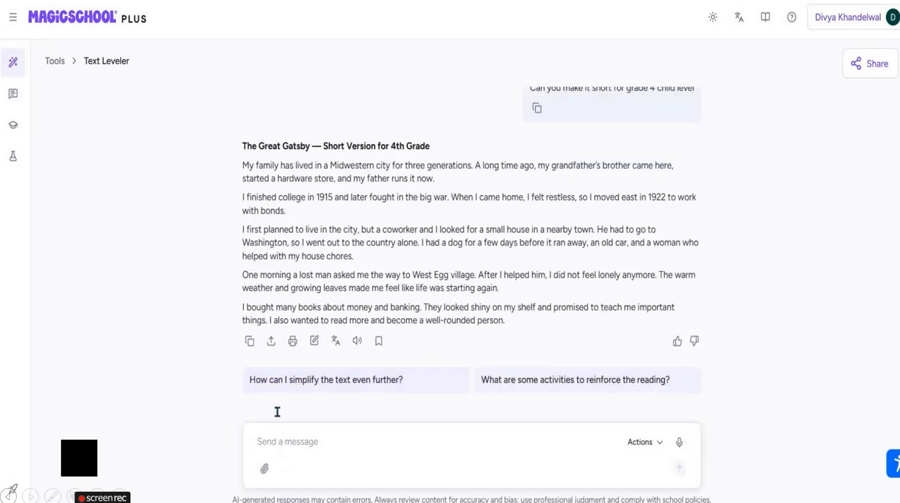
{"action": "left_click", "coordinate": [270, 341]}
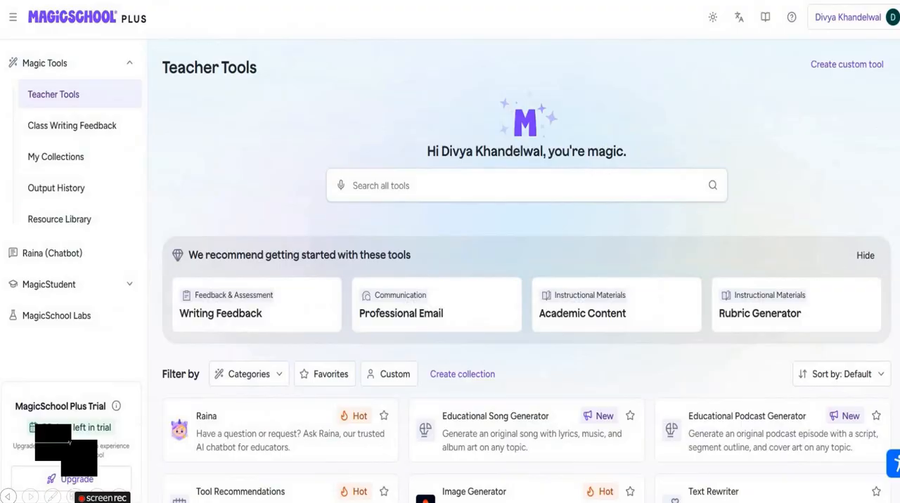
- Open the Report Card Comments tool from the teacher tools and look through the file sources for Areas for Growth
{"action": "scroll", "coordinate": [526, 271], "scroll_direction": "down", "scroll_amount": 4}
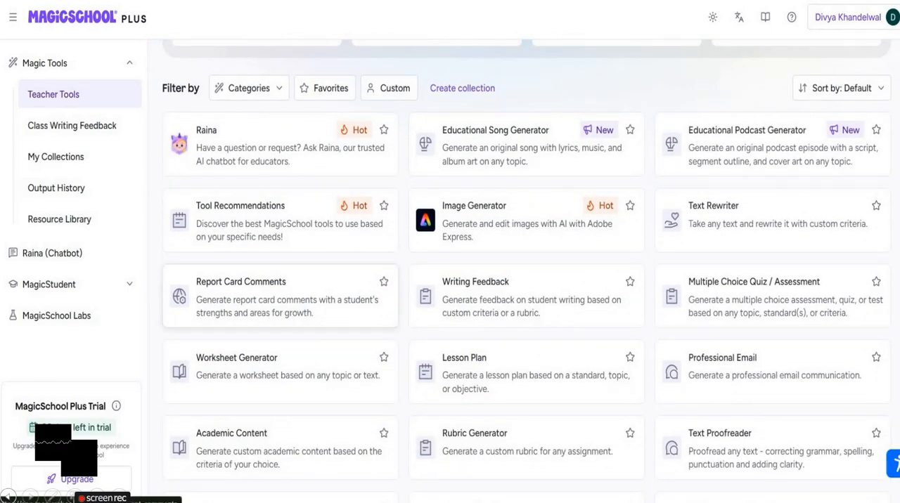
{"action": "left_click", "coordinate": [225, 327]}
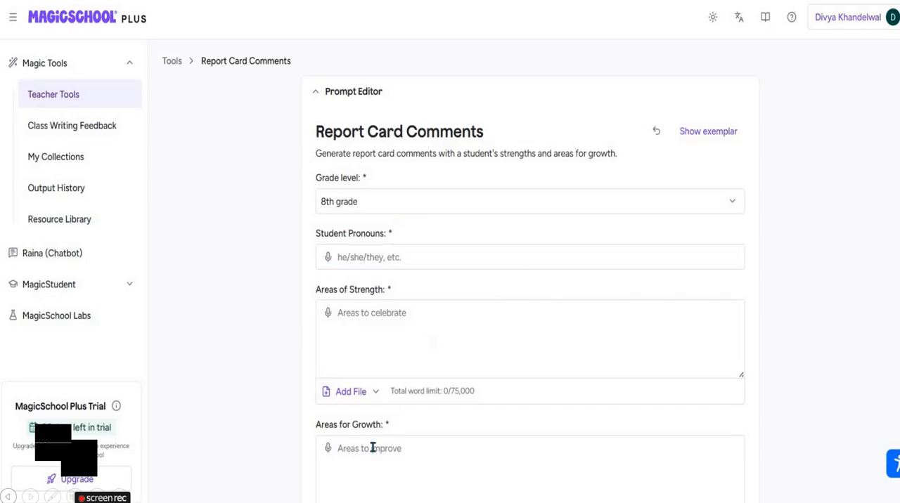
{"action": "scroll", "coordinate": [371, 448], "scroll_direction": "down", "scroll_amount": 2}
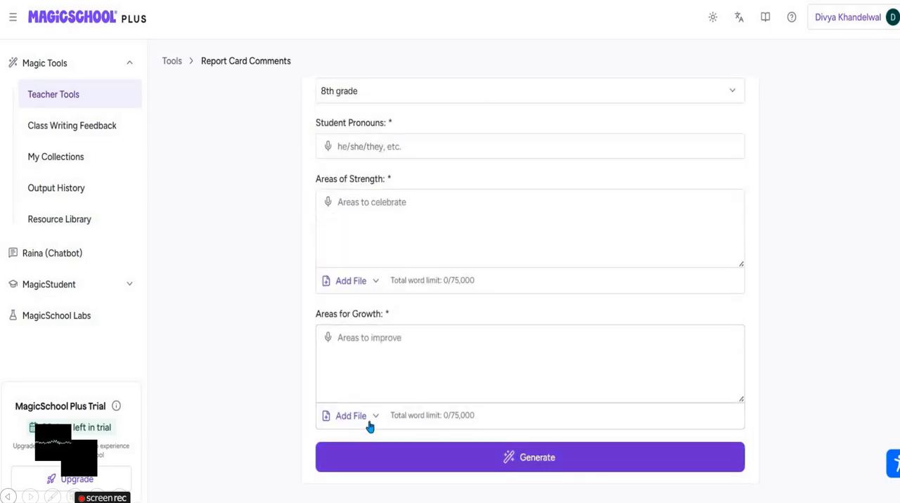
{"action": "left_click", "coordinate": [371, 424]}
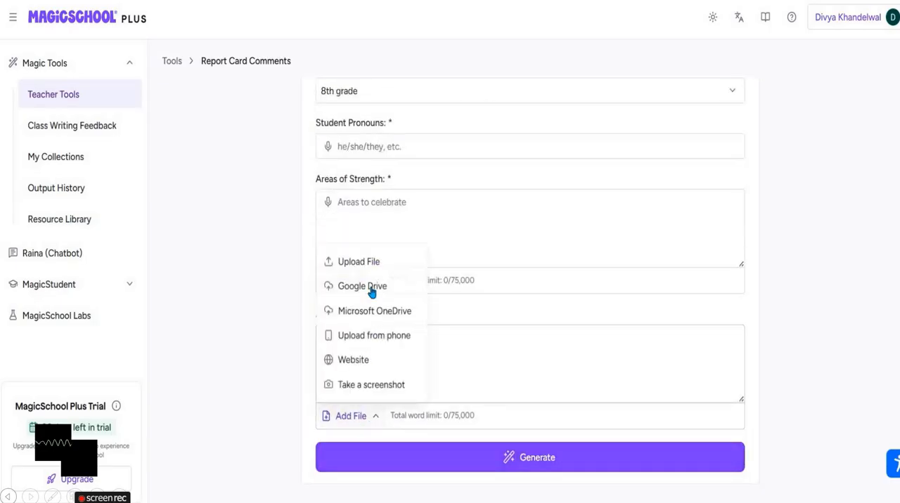
{"action": "left_click", "coordinate": [691, 249]}
- Load the Report Card Comments exemplar, review its example inputs and output, and generate comments for the 8th grade student
{"action": "scroll", "coordinate": [701, 136], "scroll_direction": "up", "scroll_amount": 2}
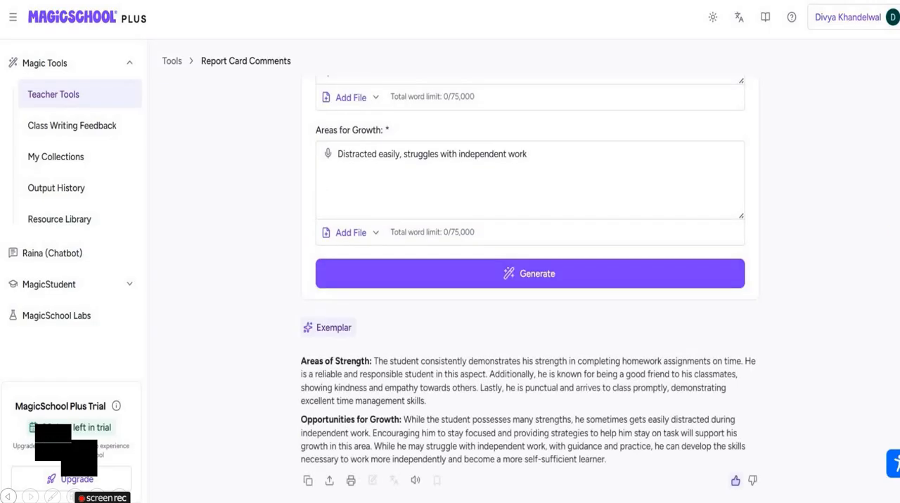
{"action": "scroll", "coordinate": [530, 289], "scroll_direction": "up", "scroll_amount": 4}
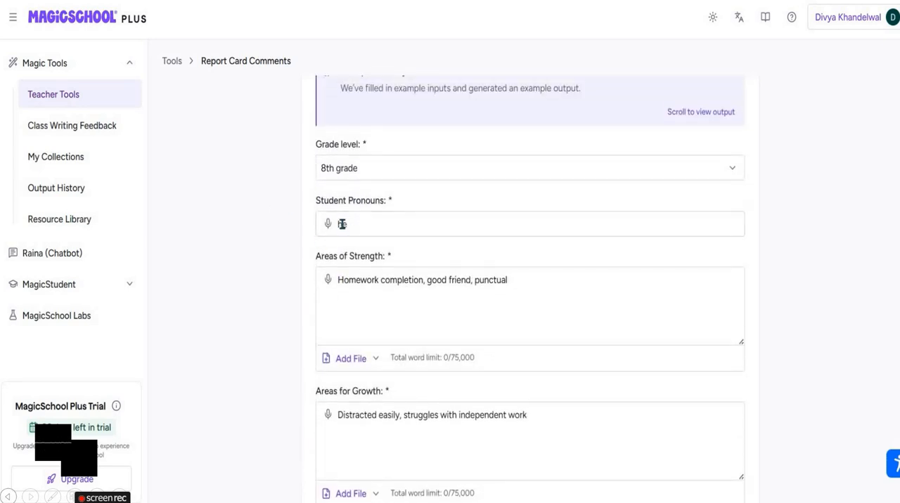
{"action": "left_click", "coordinate": [335, 226]}
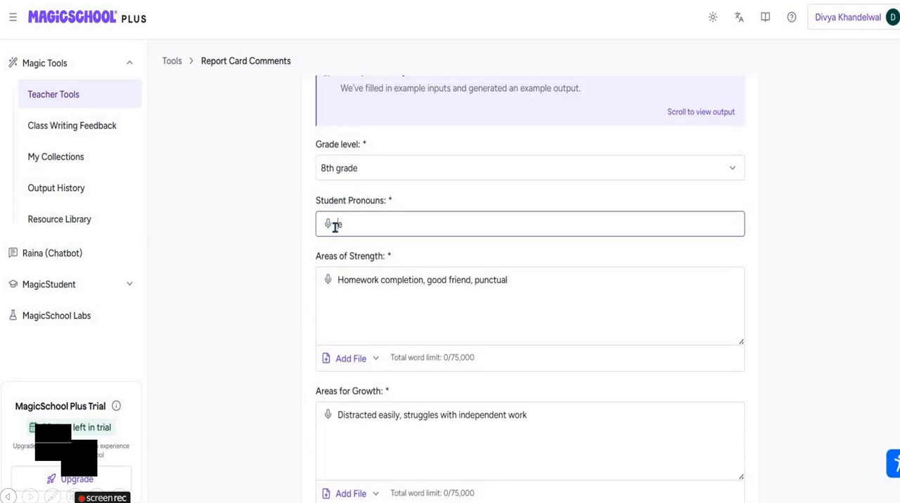
{"action": "scroll", "coordinate": [450, 325], "scroll_direction": "down", "scroll_amount": 4}
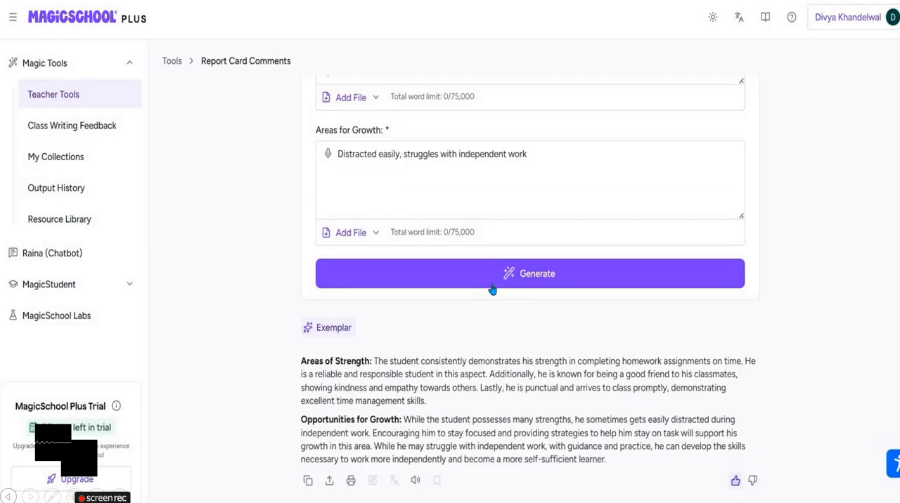
{"action": "left_click", "coordinate": [493, 282]}
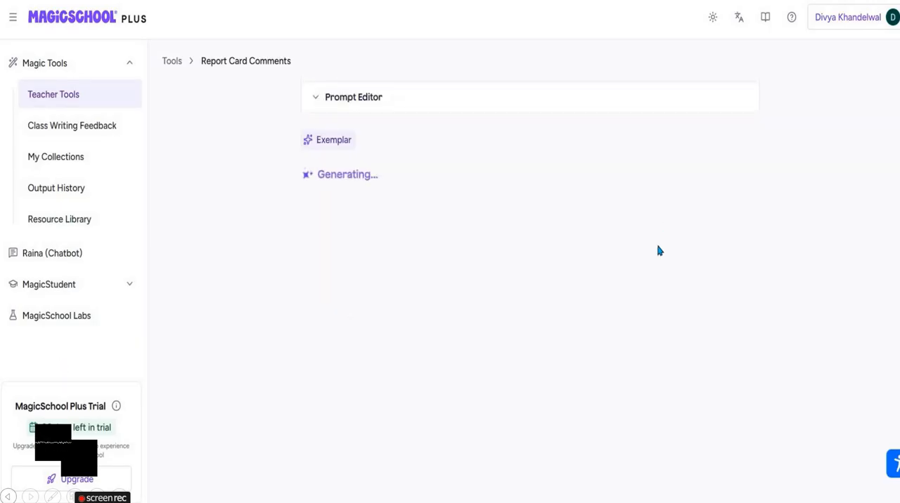